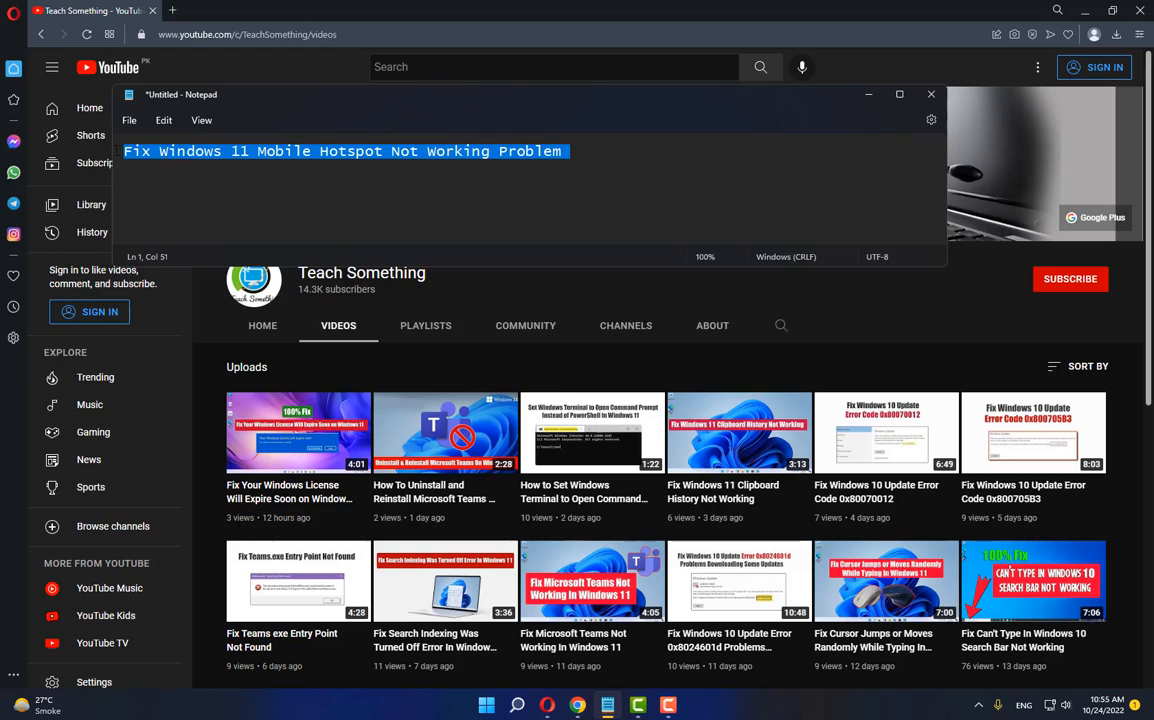
# Minimize the Notepad note and open the Network Connections window by running ncpa.cpl from Windows search.
pyautogui.click(347, 178)
pyautogui.click(862, 101)
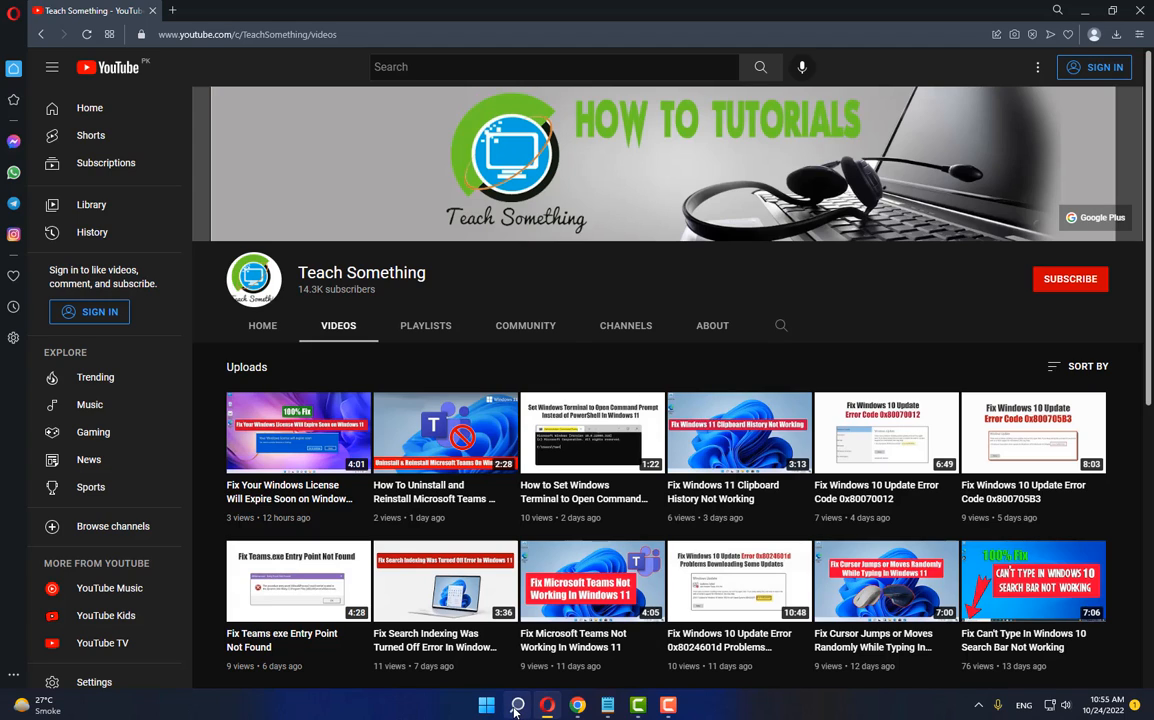
pyautogui.moveTo(515, 707)
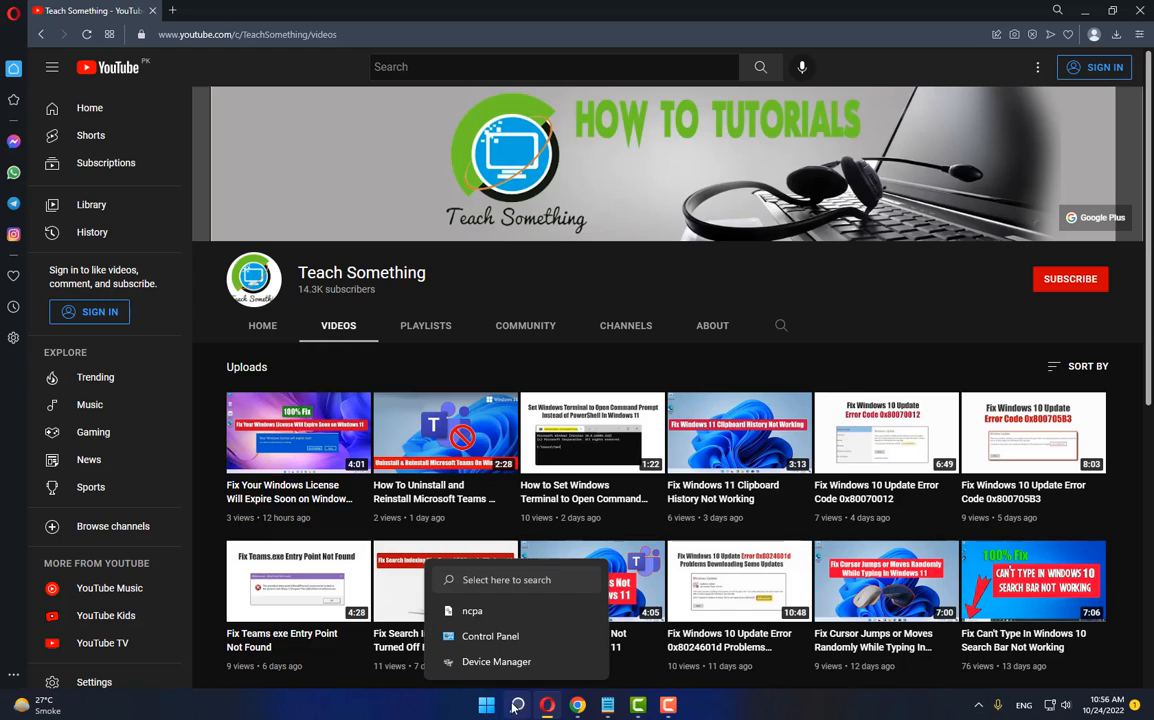
pyautogui.click(517, 705)
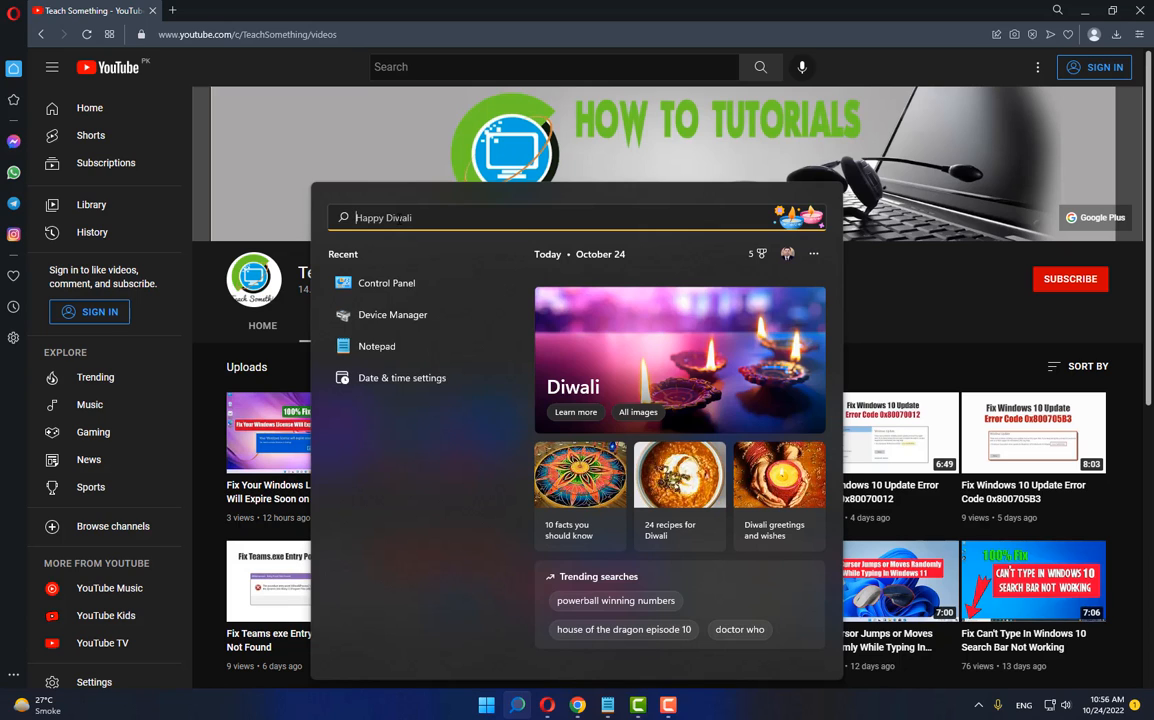
pyautogui.write('ncpa.cp')
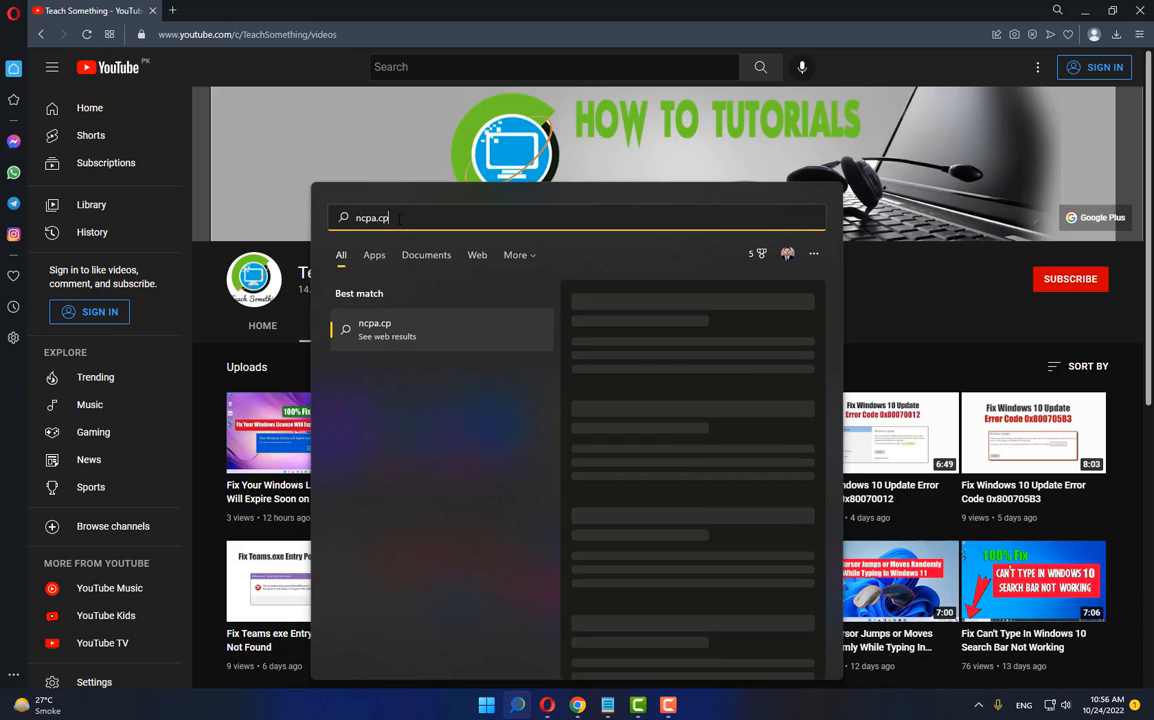
pyautogui.write('l')
pyautogui.click(420, 333)
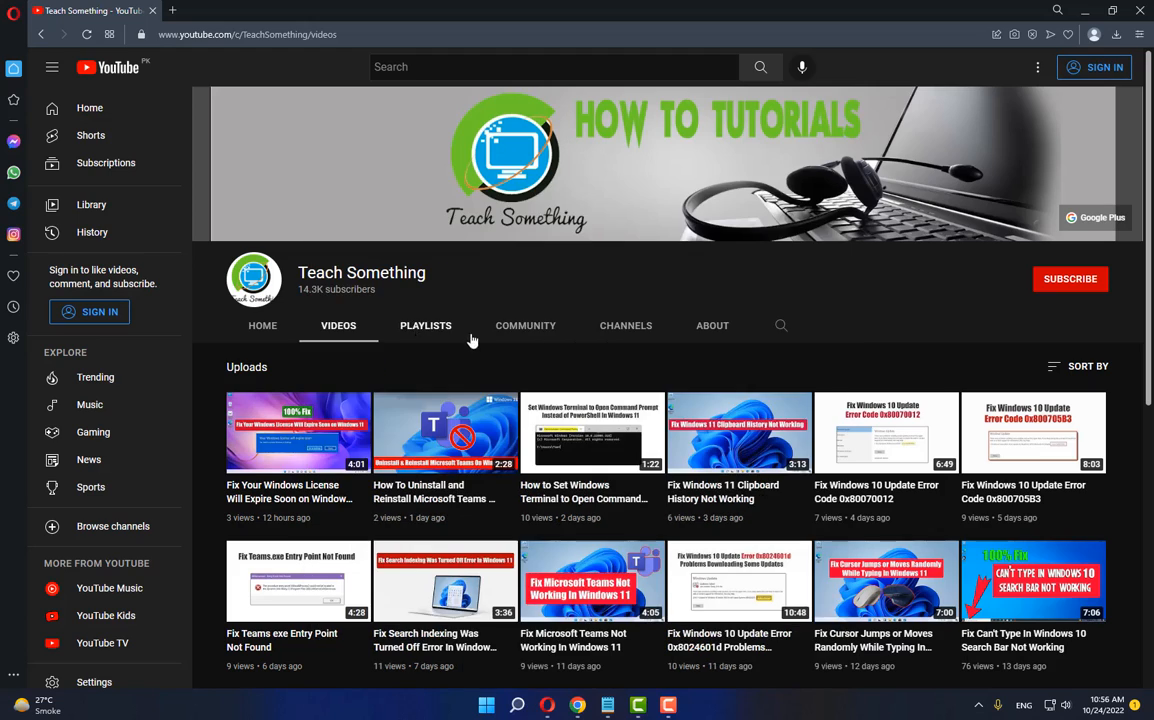
# Disallow other network users from connecting through this computer's Internet connection in the Wi-Fi adapter's sharing properties, then close Network Connections.
pyautogui.click(205, 100)
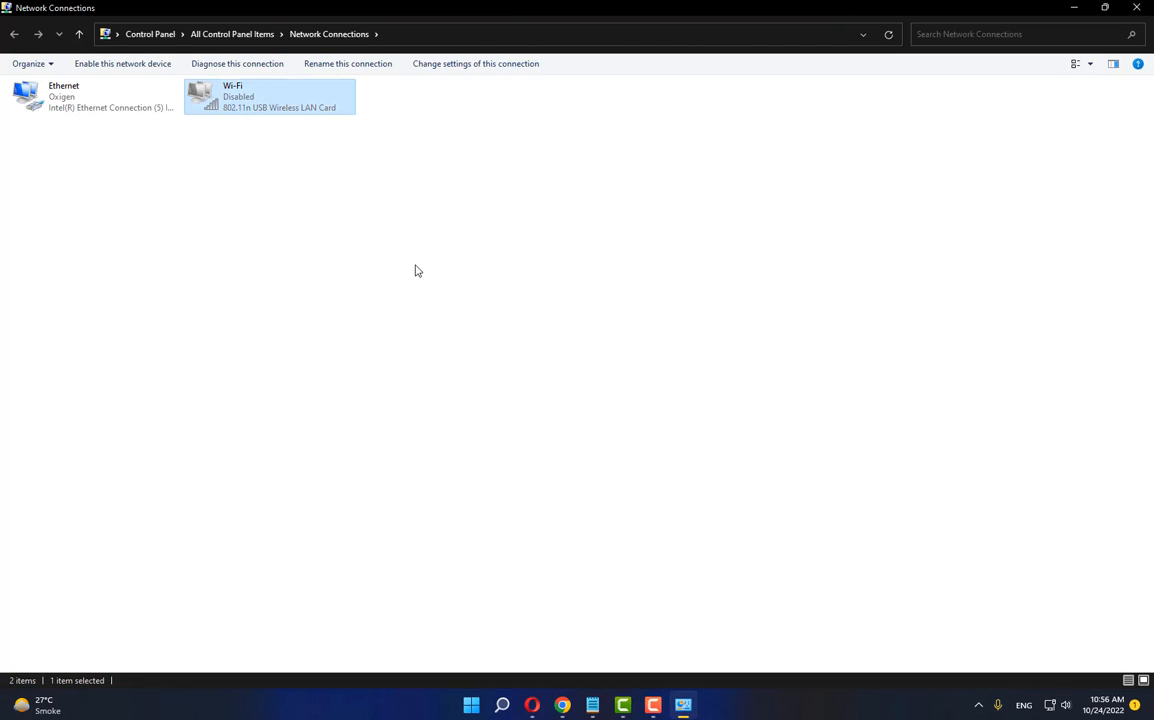
pyautogui.rightClick(230, 96)
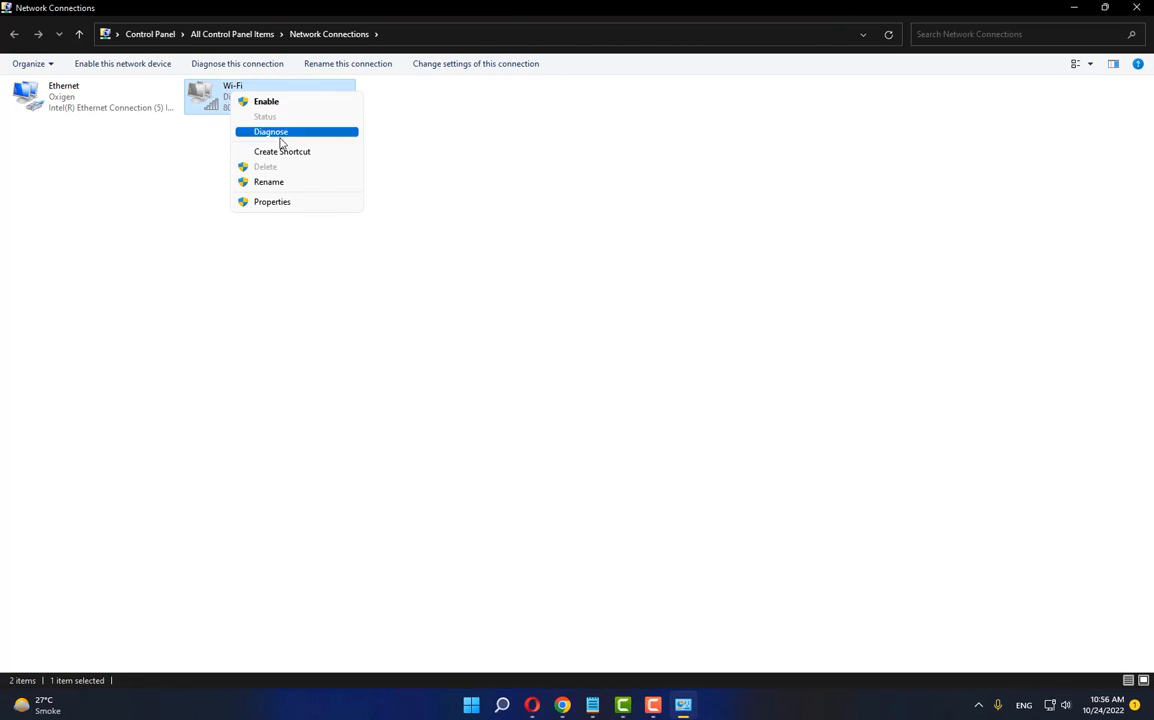
pyautogui.click(268, 203)
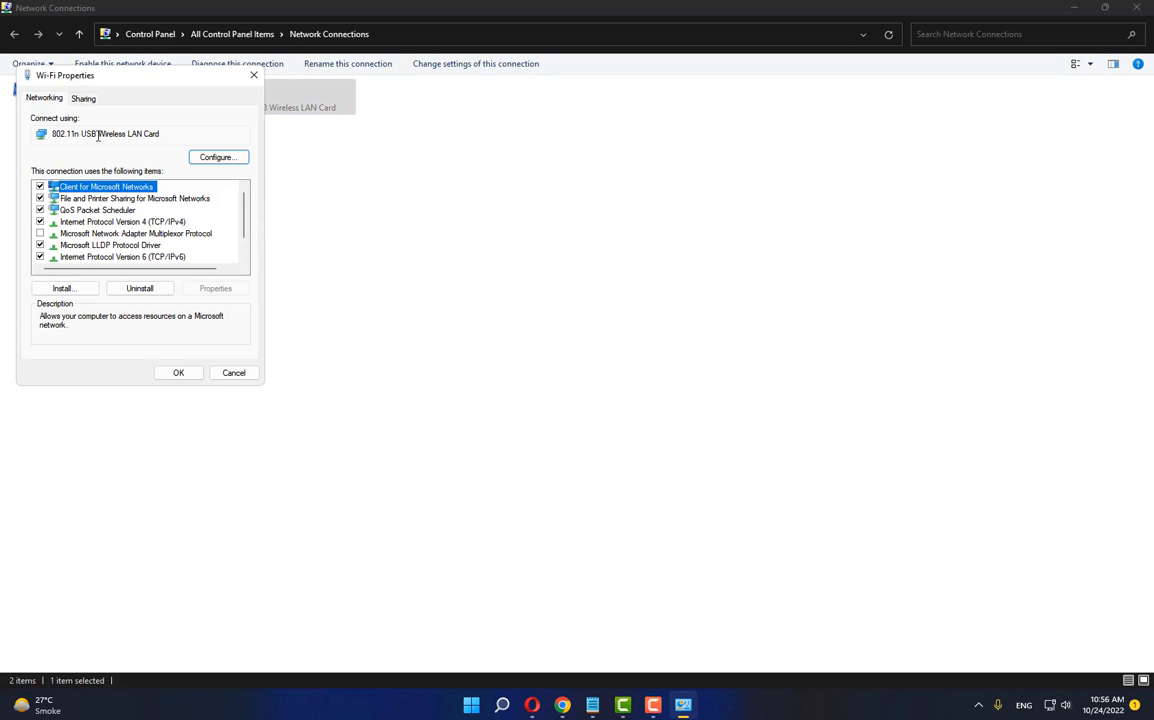
pyautogui.click(82, 99)
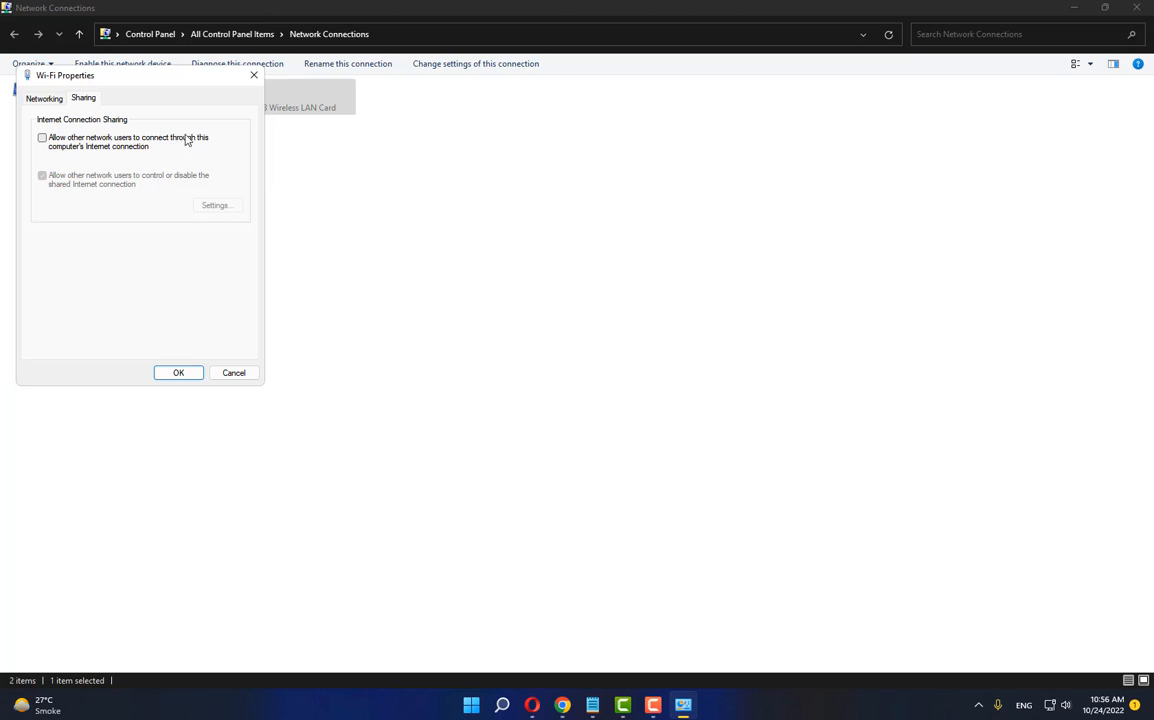
pyautogui.click(42, 139)
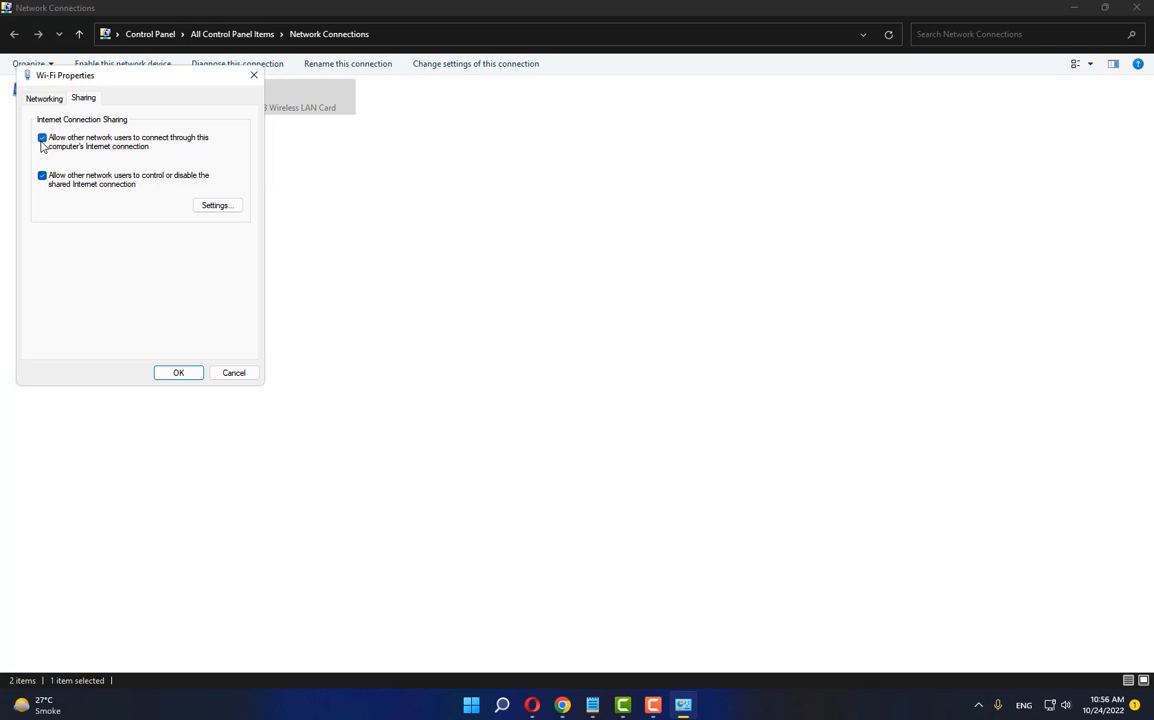
pyautogui.click(42, 139)
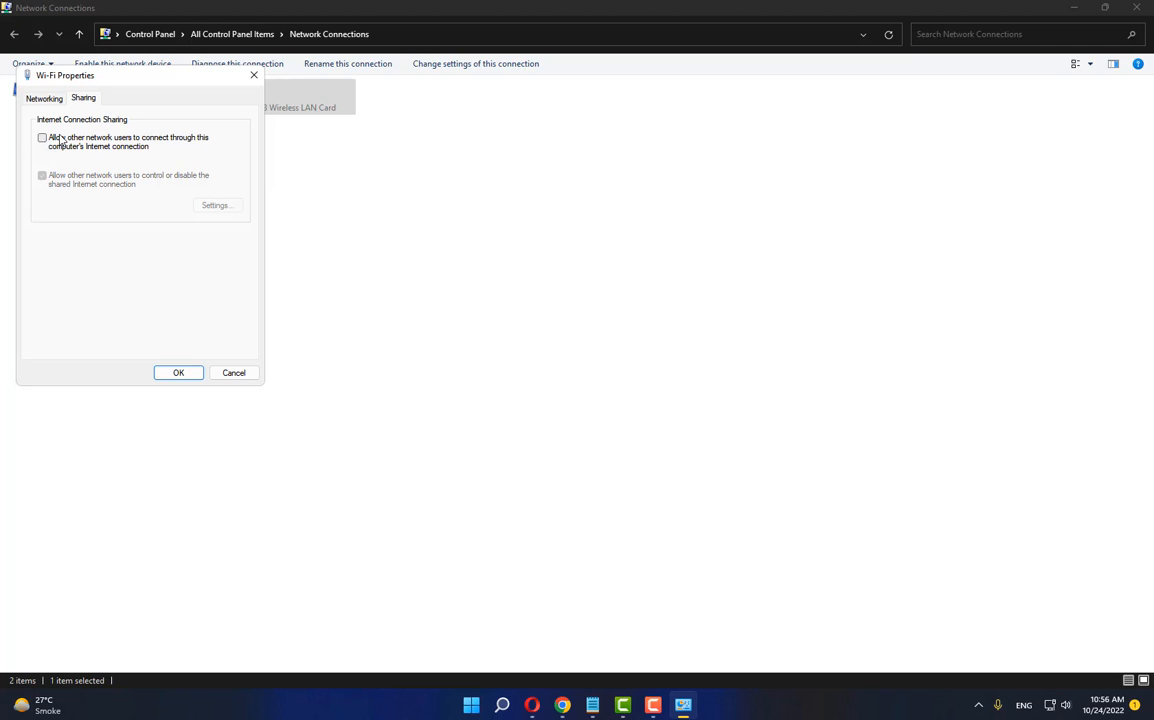
pyautogui.click(190, 373)
pyautogui.click(1136, 7)
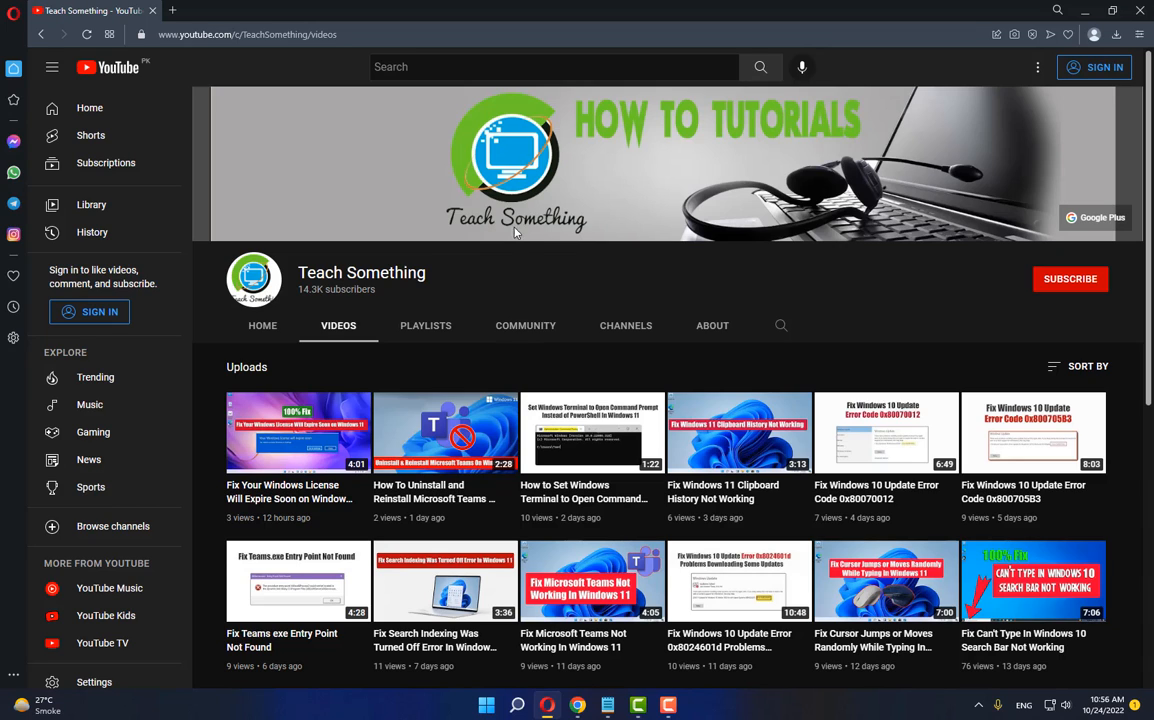
# Find Registry Editor through Windows search and run it as administrator.
pyautogui.click(517, 705)
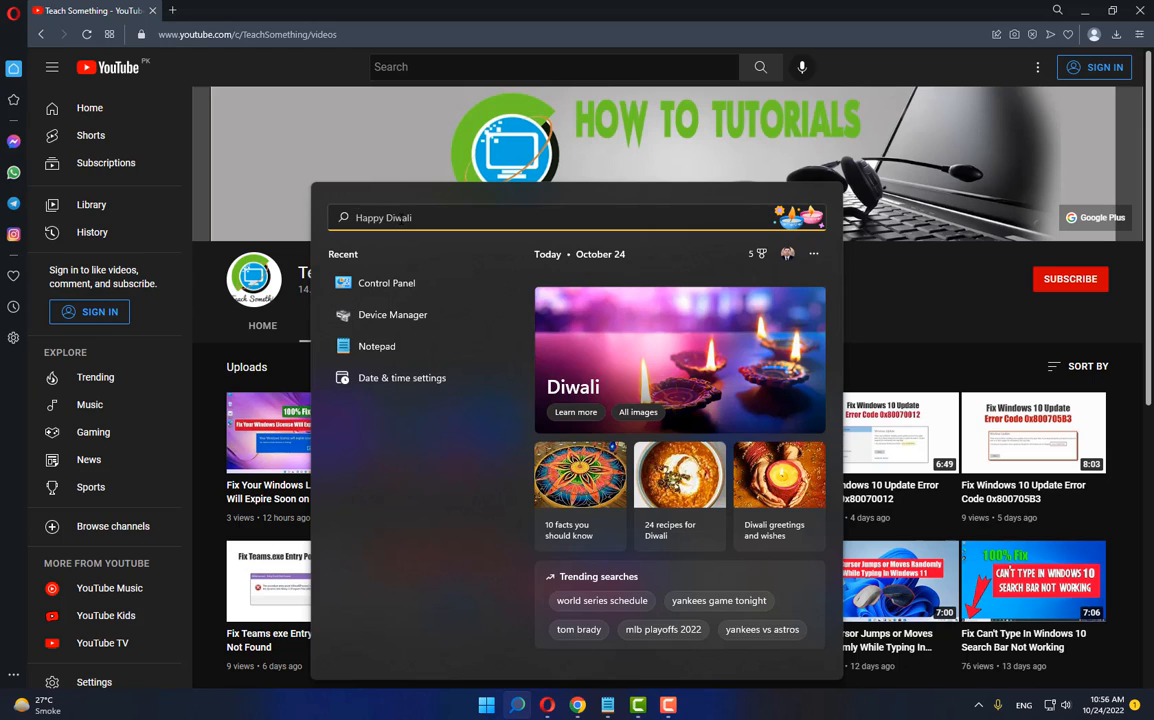
pyautogui.write('regis')
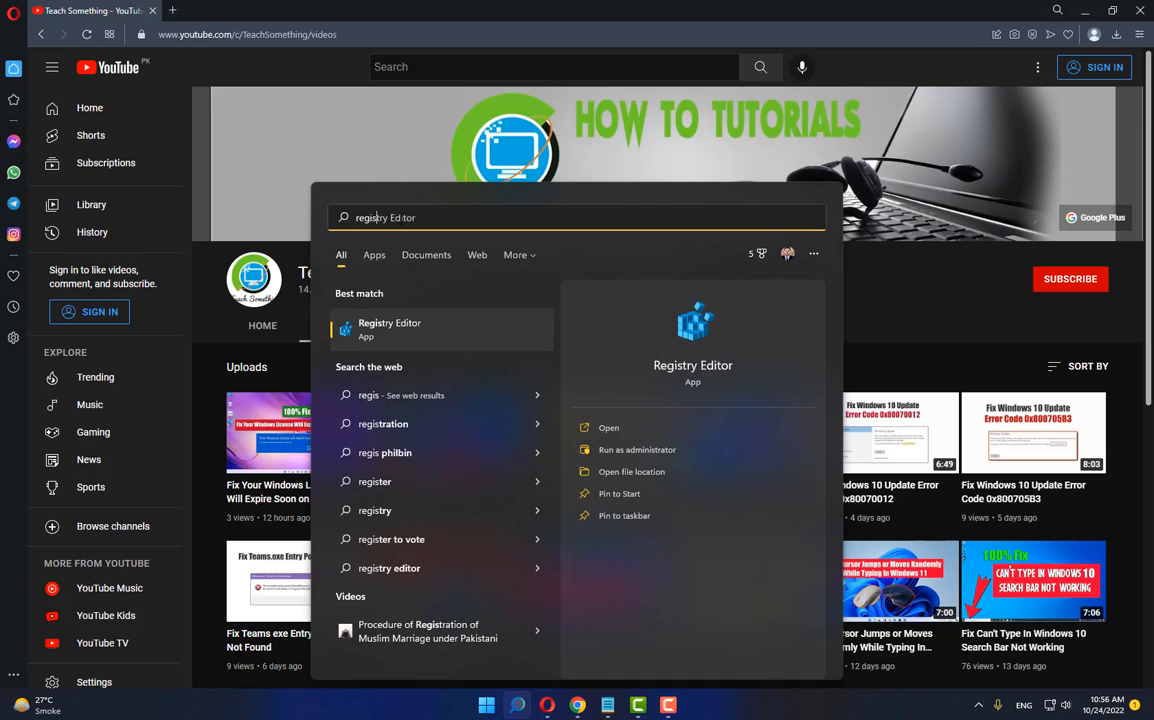
pyautogui.rightClick(398, 326)
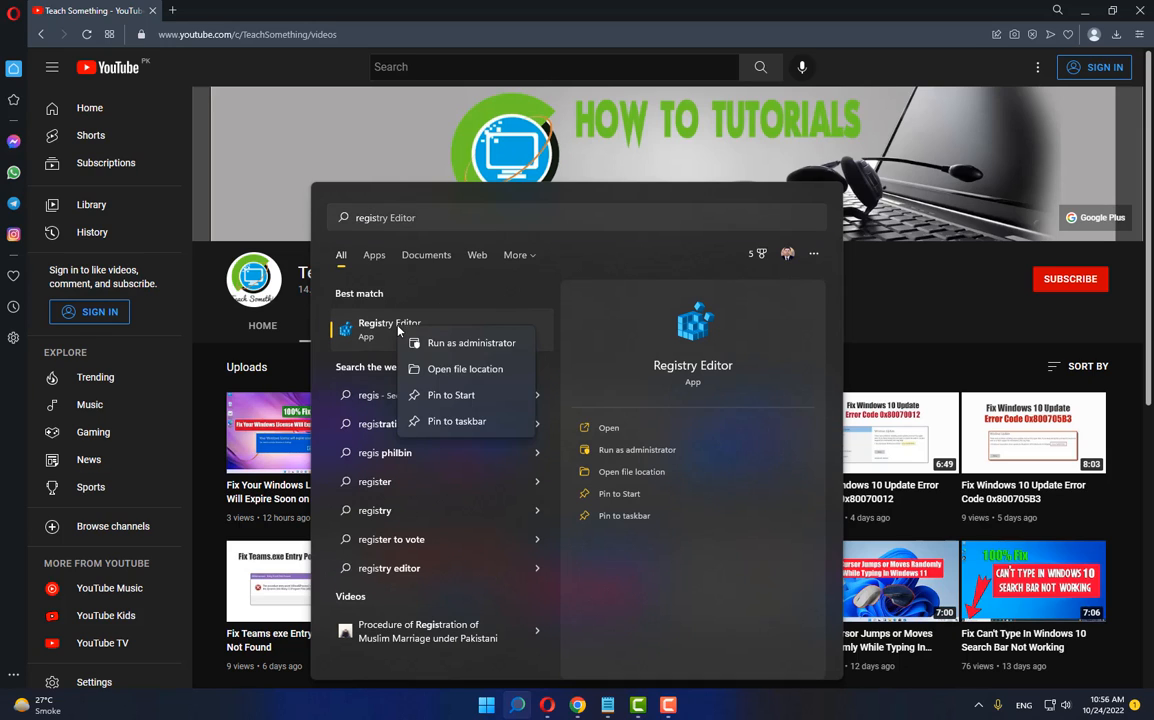
pyautogui.click(471, 344)
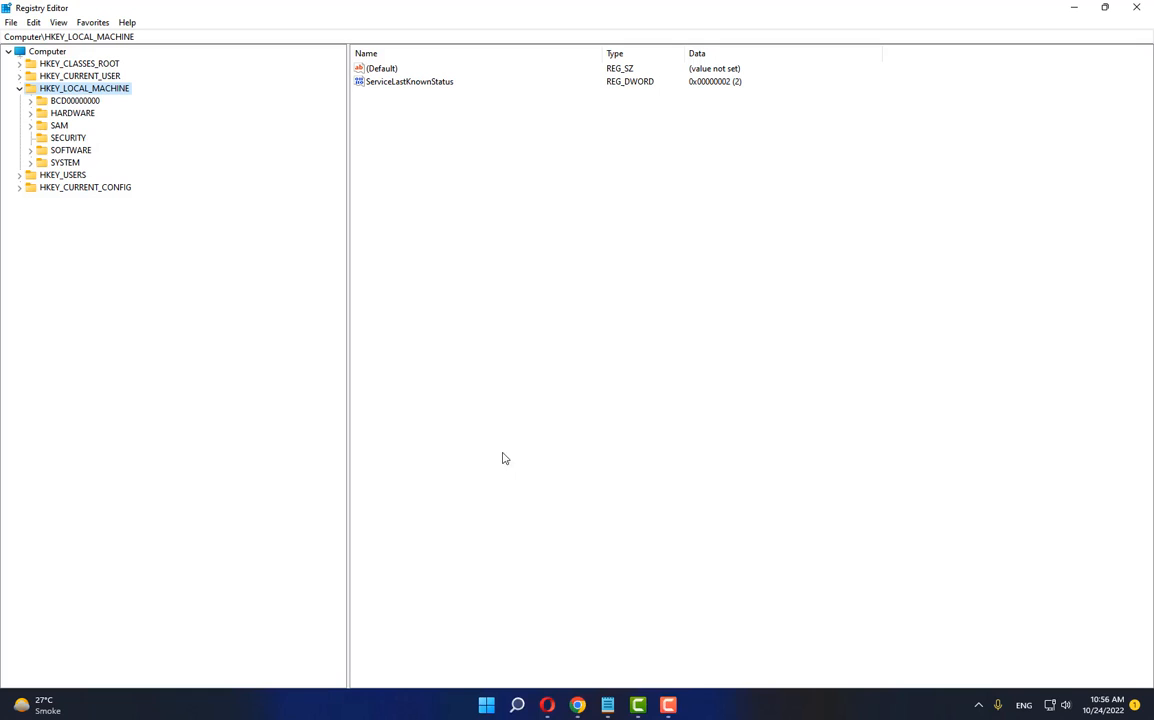
# Expand the registry tree to HKEY_LOCAL_MACHINE\SYSTEM\CurrentControlSet\Services.
pyautogui.click(19, 88)
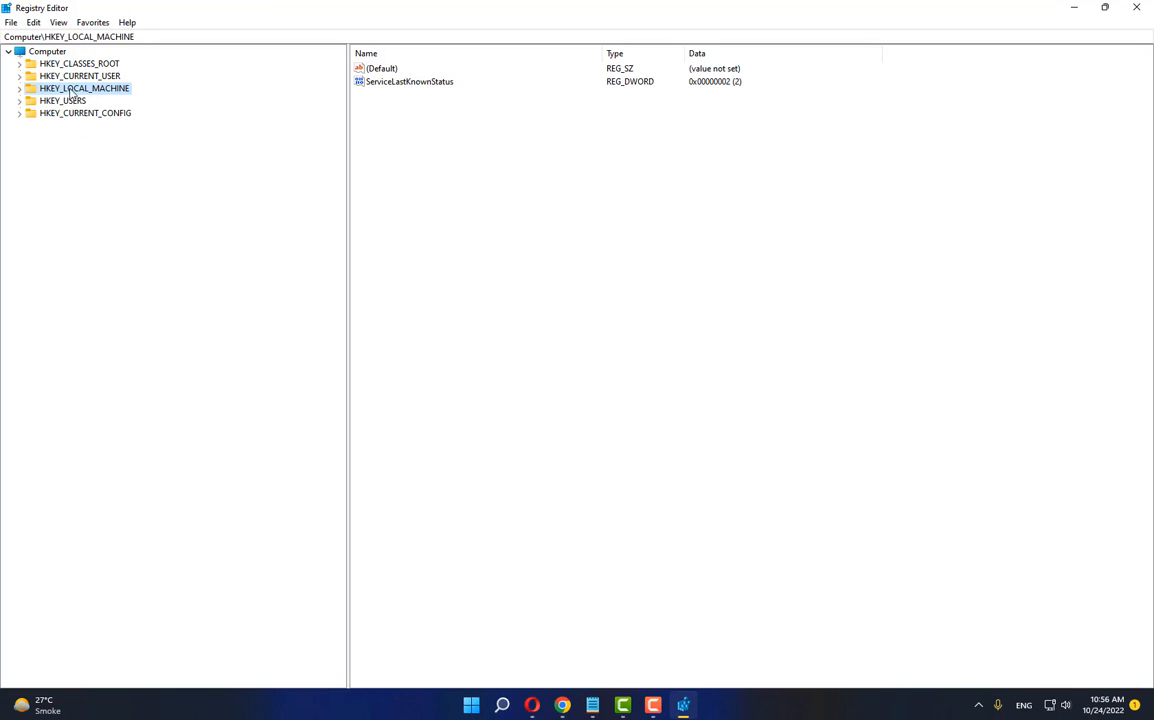
pyautogui.click(19, 89)
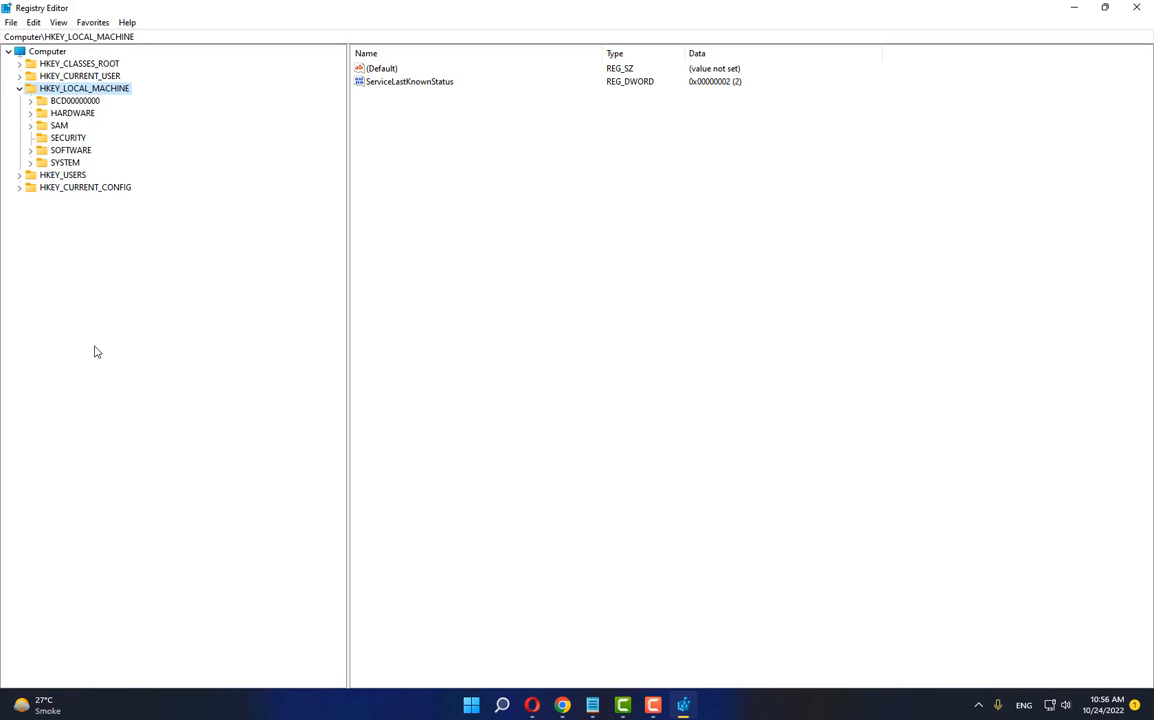
pyautogui.click(62, 163)
pyautogui.click(31, 163)
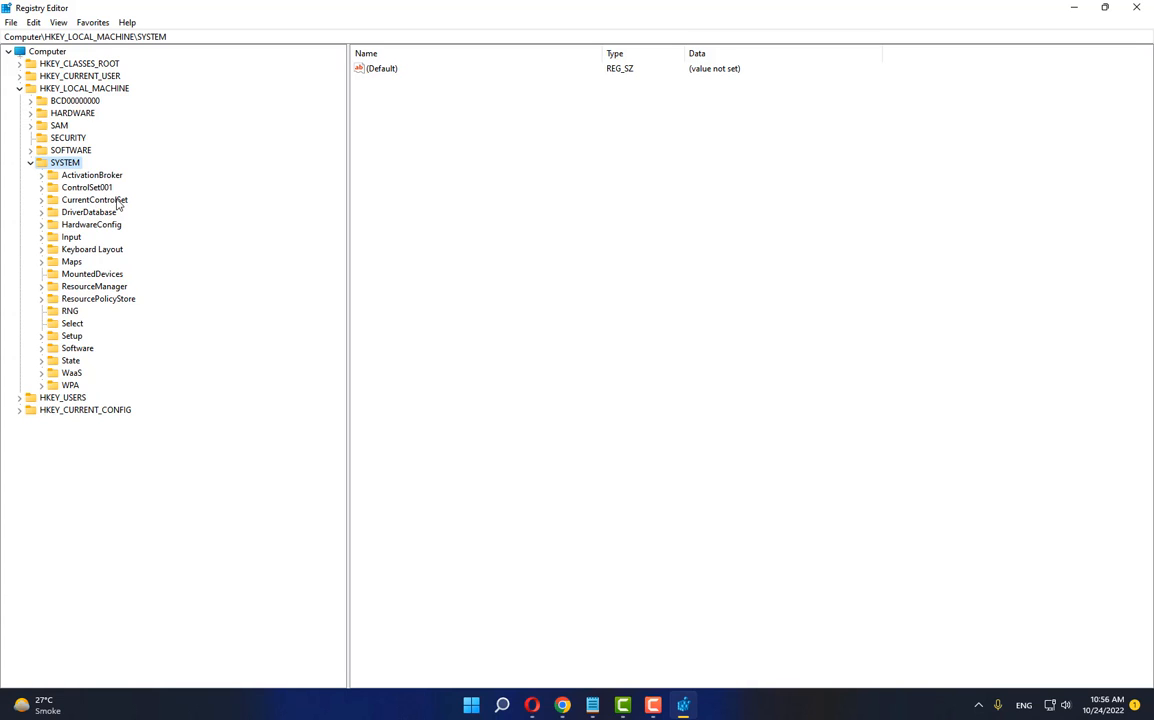
pyautogui.click(118, 201)
pyautogui.click(41, 200)
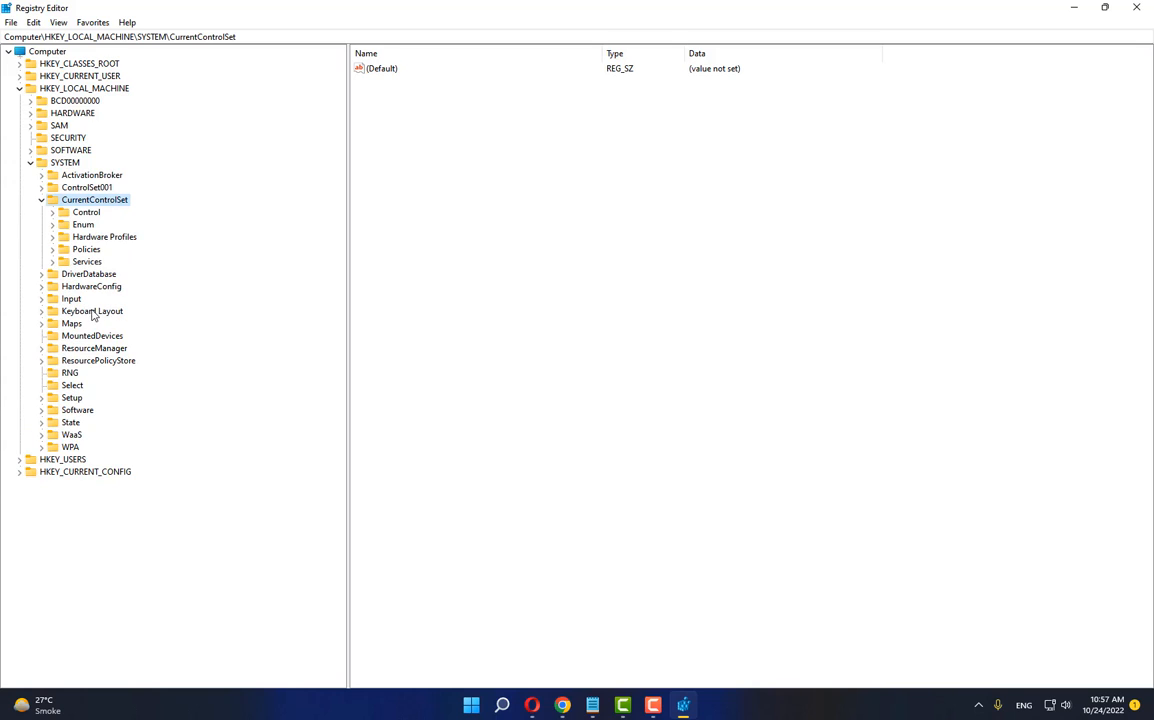
pyautogui.doubleClick(76, 262)
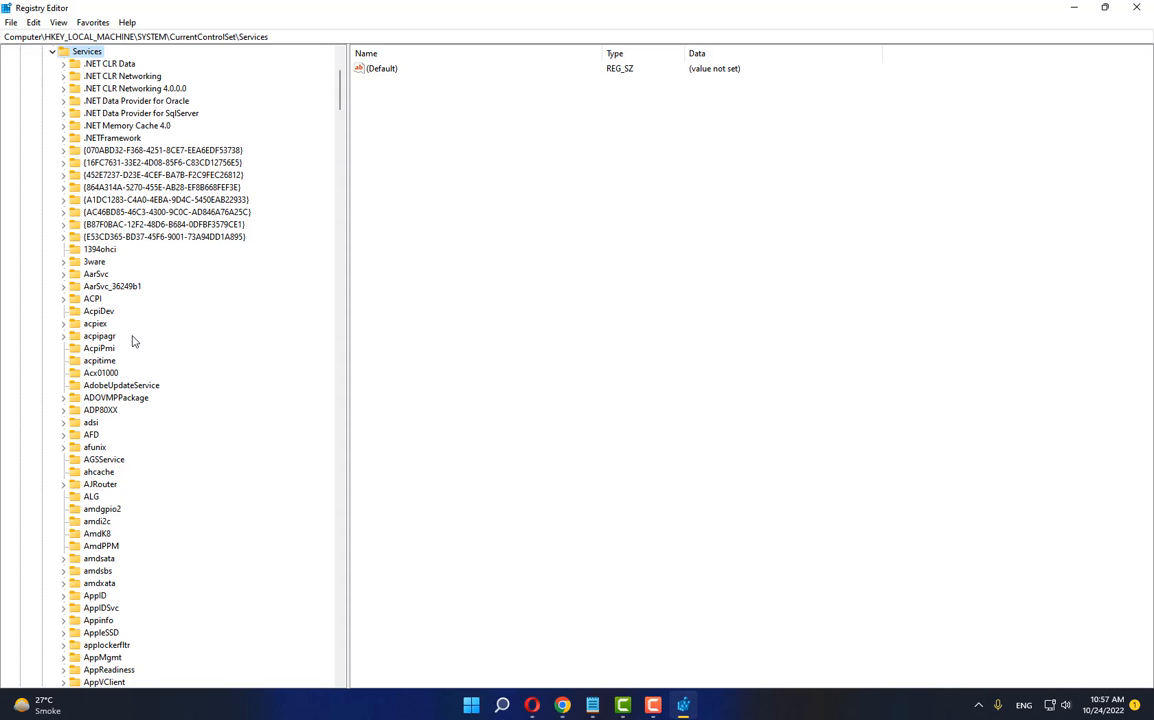
# Locate the WlanSvc key under Services, expand it and select its Parameters subkey.
pyautogui.scroll(-20, 138, 350)
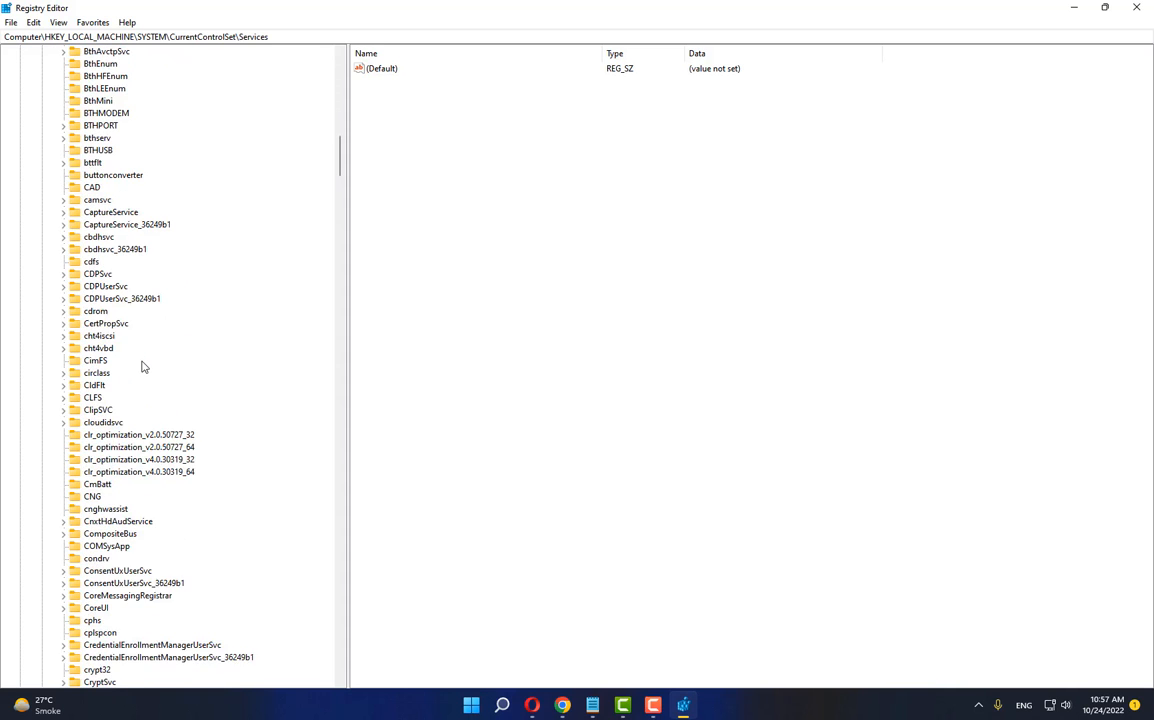
pyautogui.scroll(-20, 142, 366)
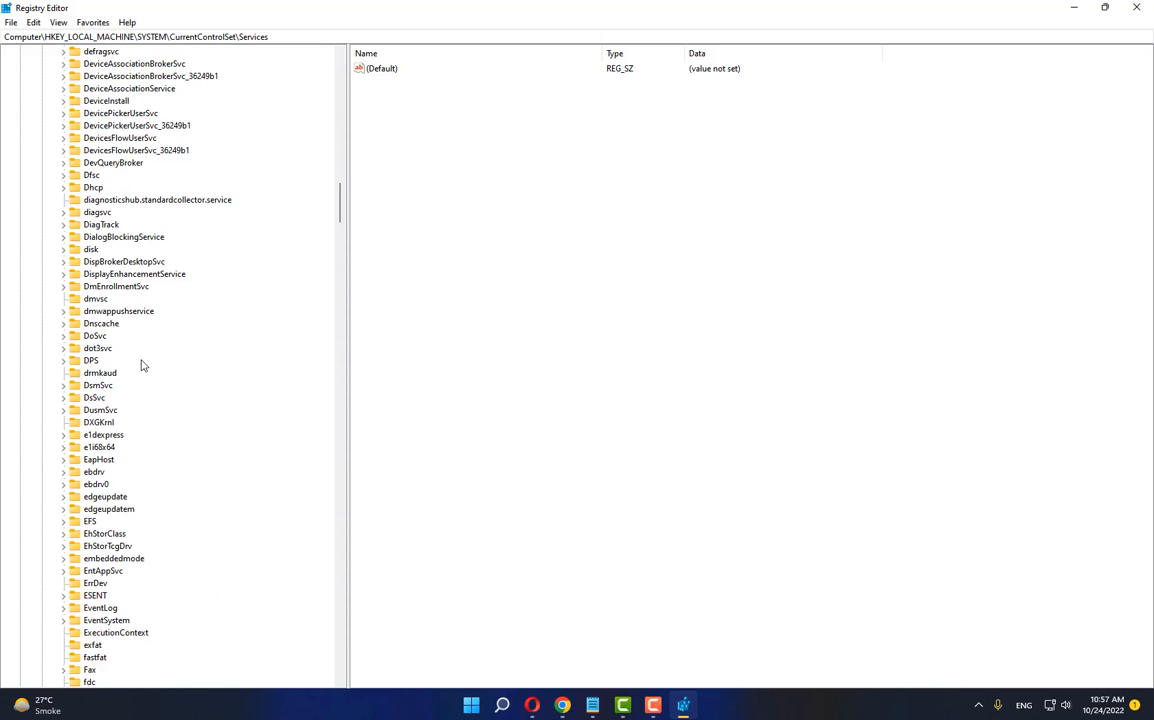
pyautogui.scroll(-20, 142, 366)
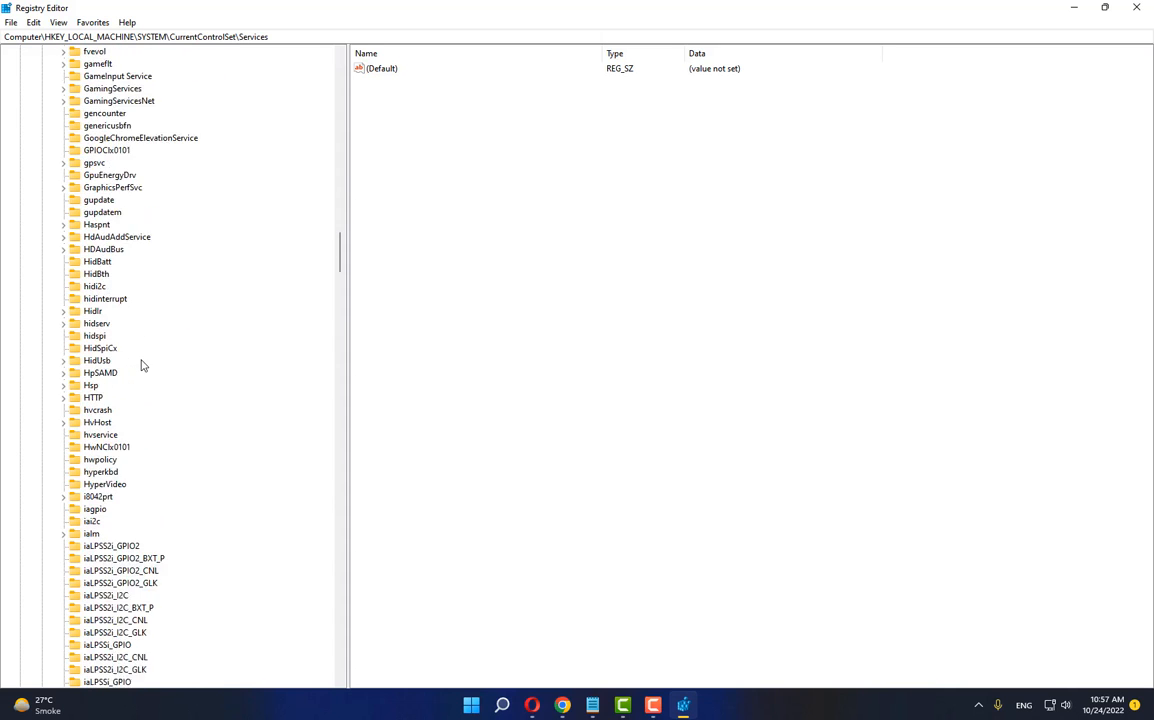
pyautogui.scroll(-20, 142, 366)
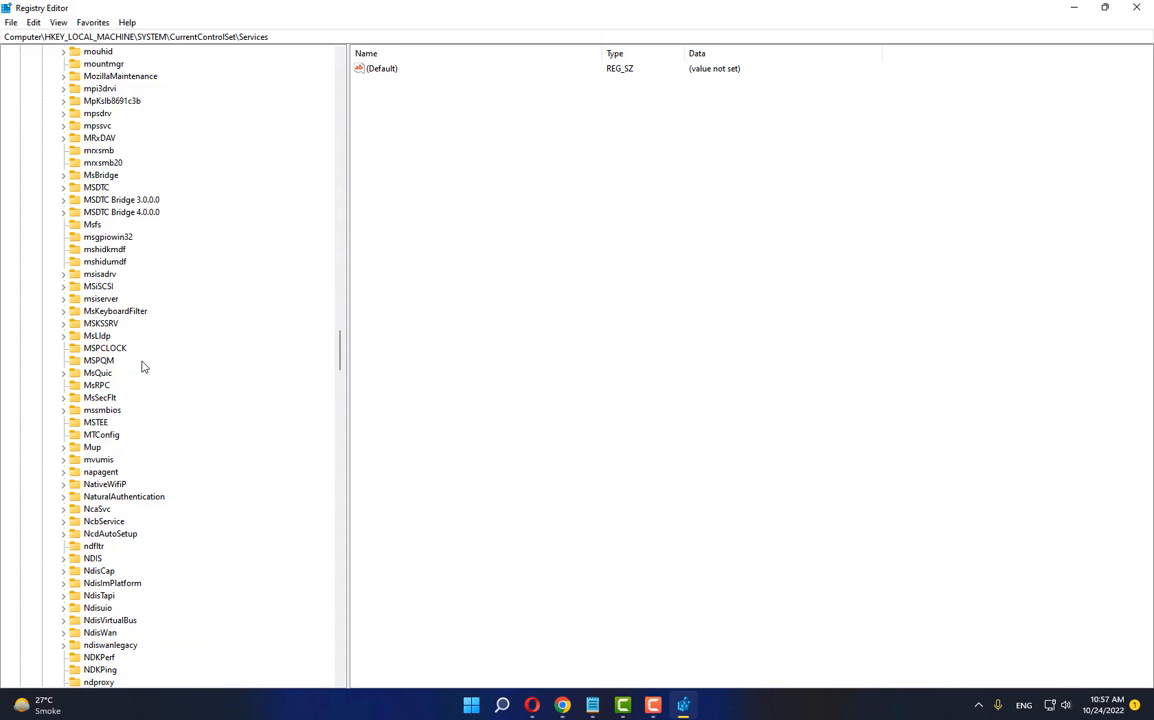
pyautogui.scroll(-20, 142, 366)
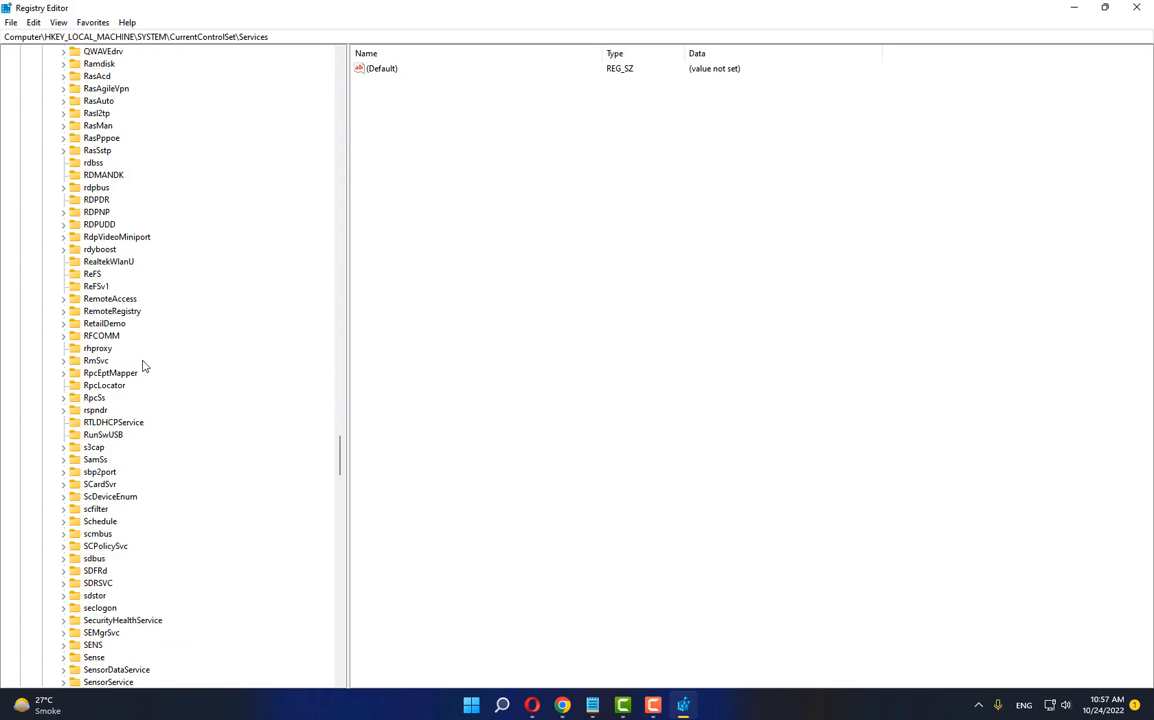
pyautogui.scroll(-20, 142, 366)
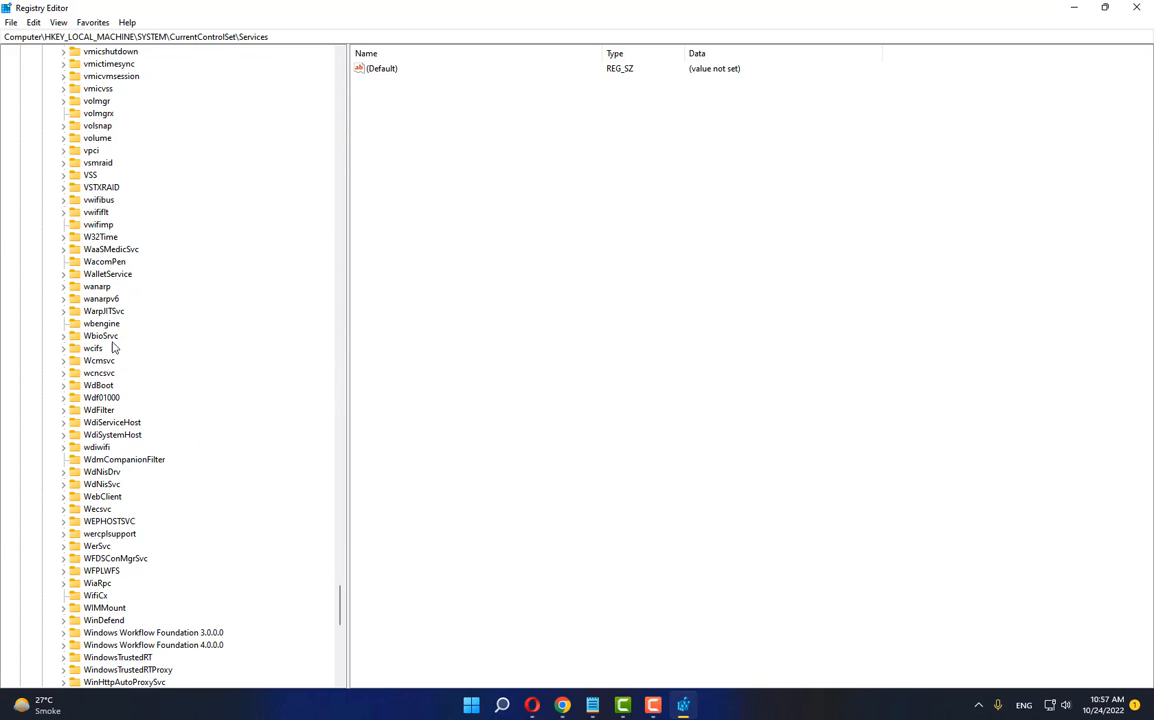
pyautogui.scroll(-6, 142, 381)
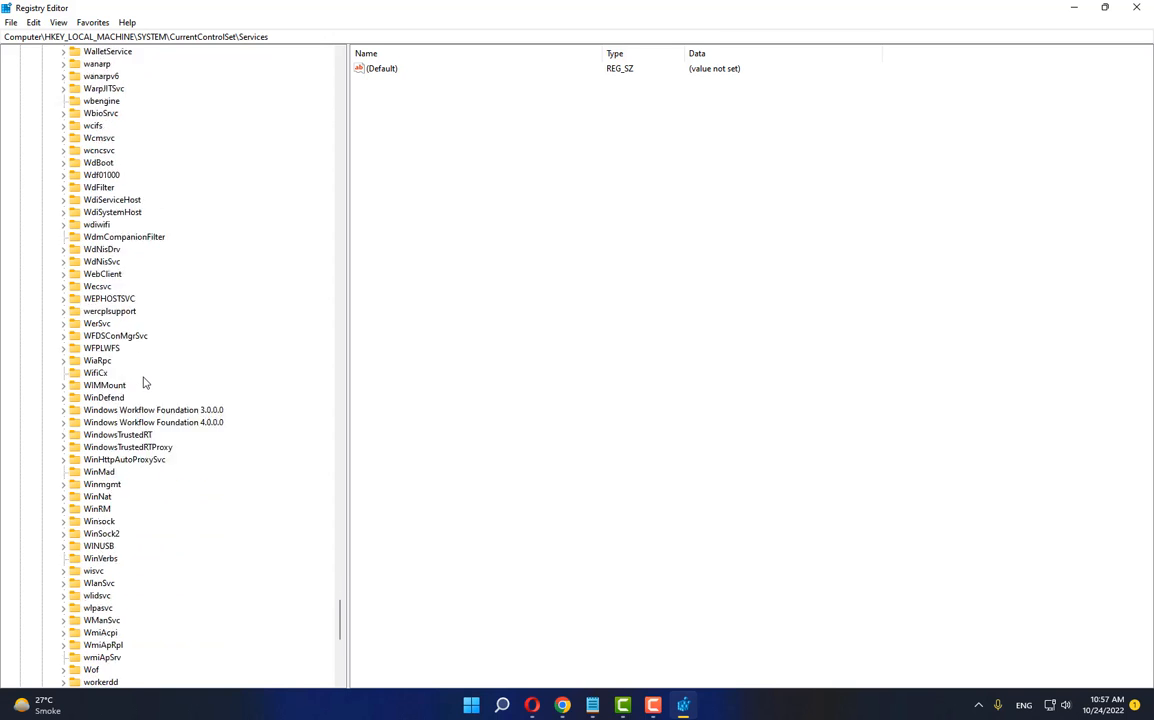
pyautogui.scroll(-1, 143, 382)
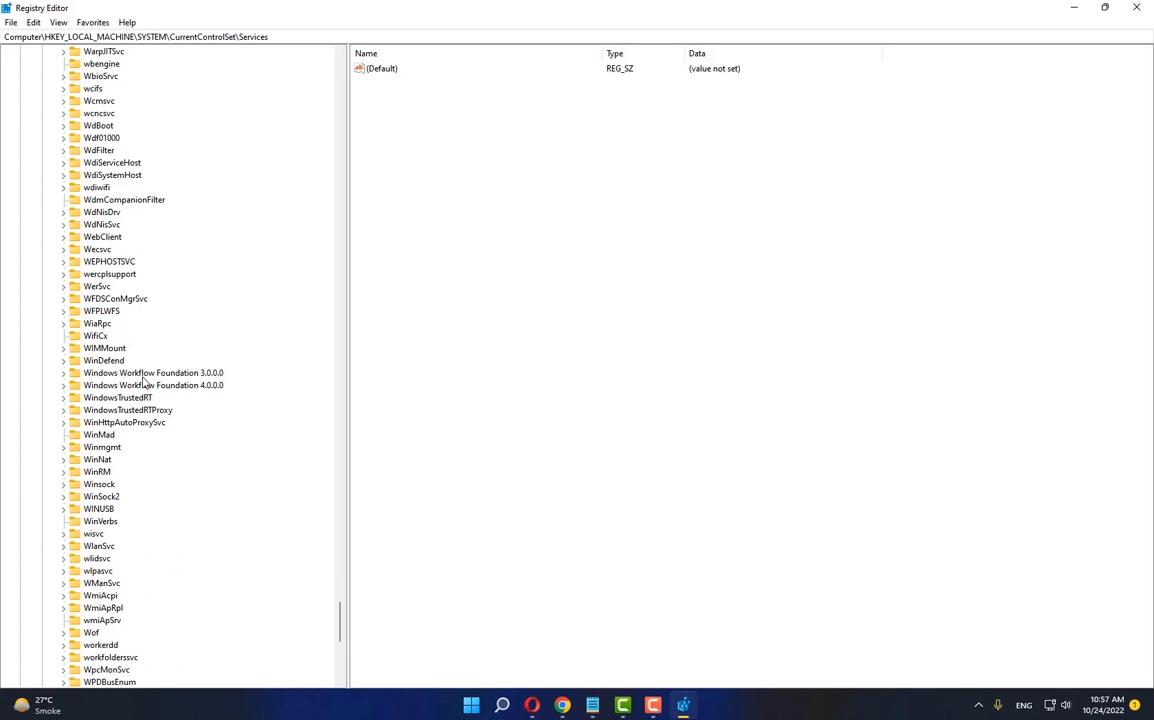
pyautogui.scroll(-4, 143, 390)
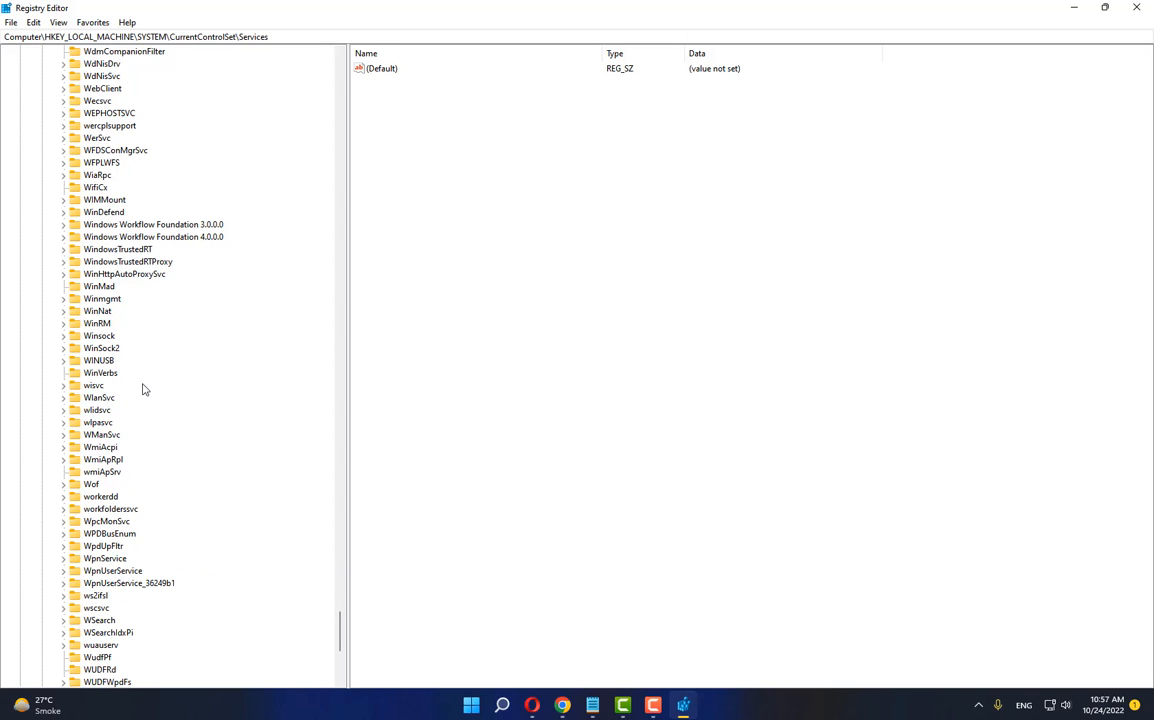
pyautogui.scroll(-1, 143, 390)
pyautogui.scroll(-4, 143, 390)
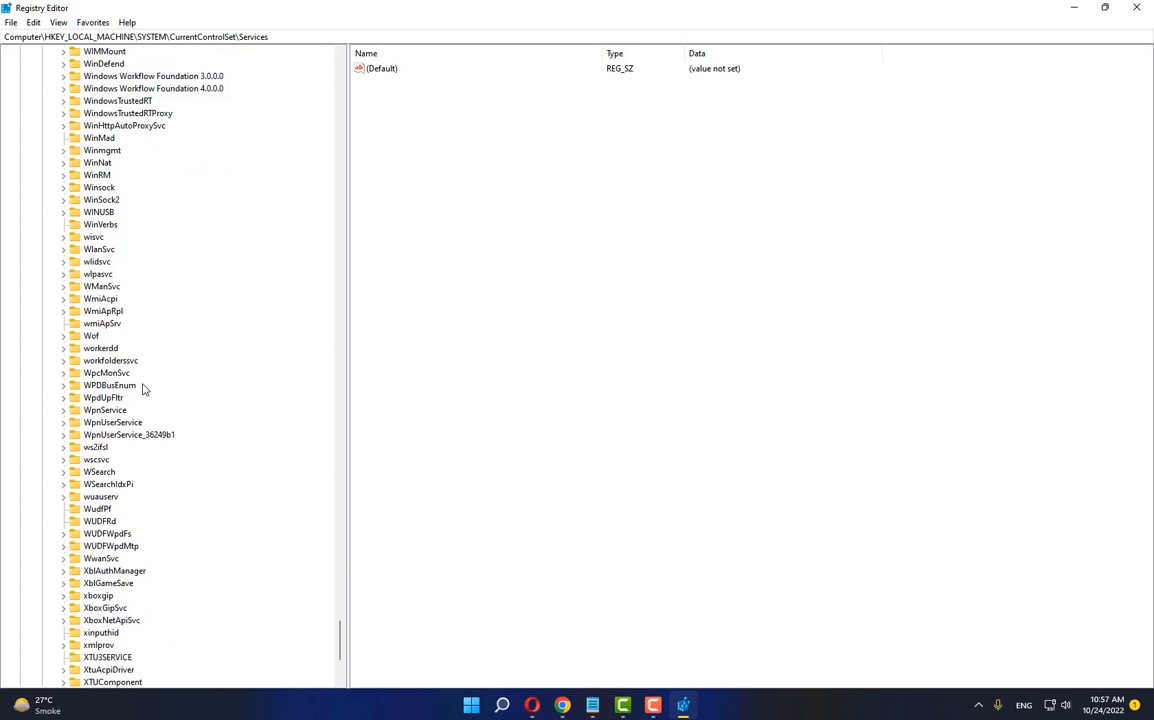
pyautogui.scroll(2, 143, 390)
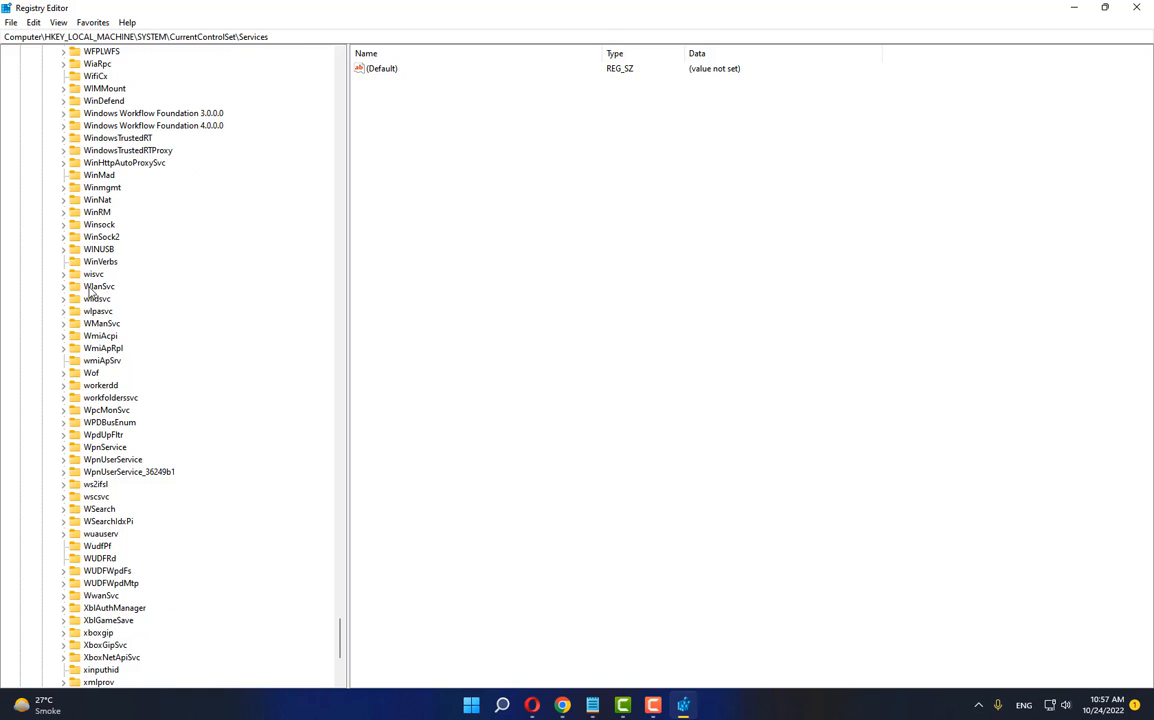
pyautogui.click(98, 287)
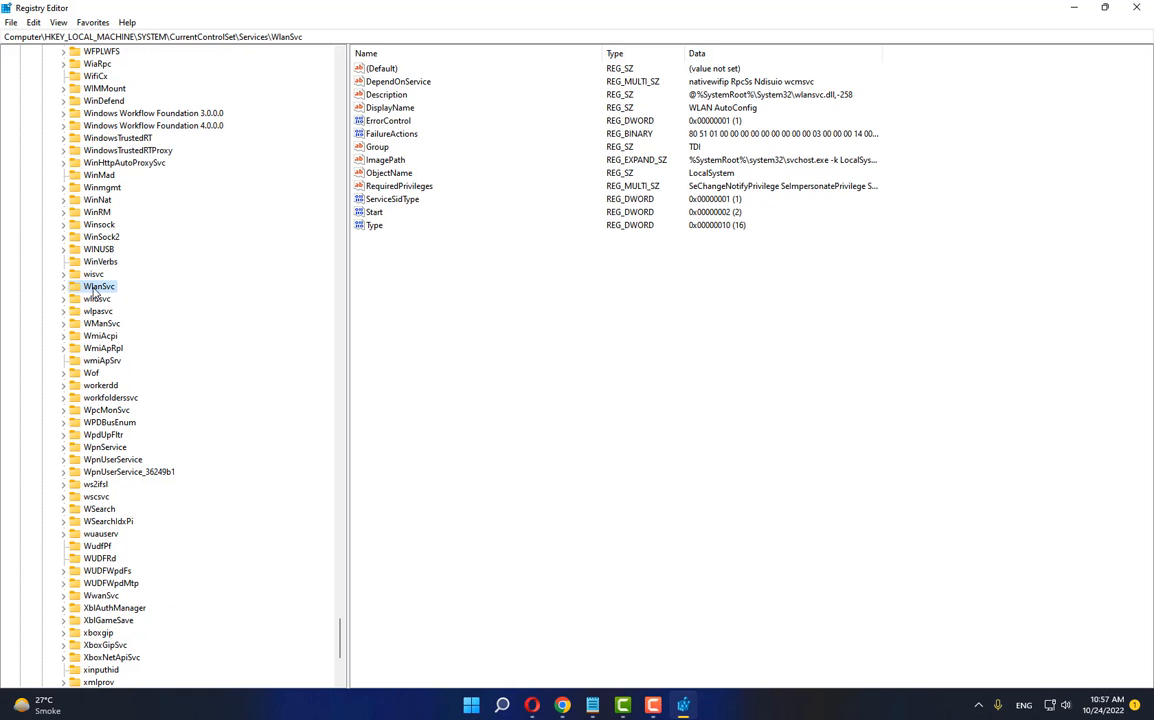
pyautogui.click(63, 287)
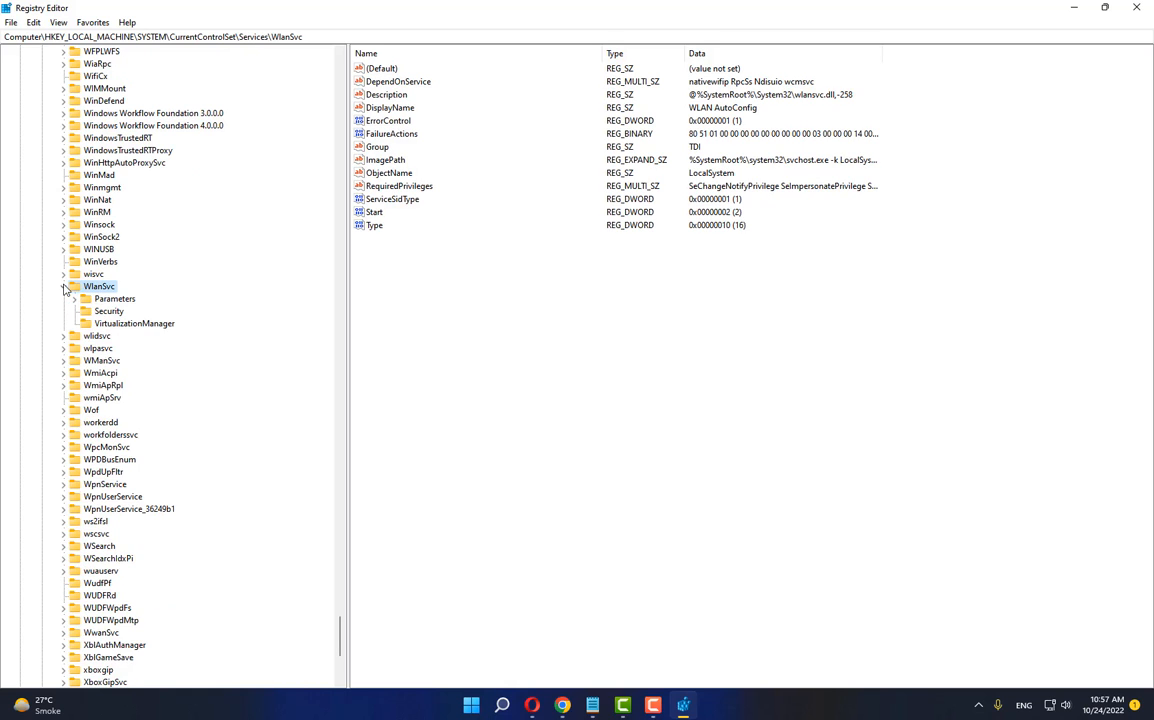
pyautogui.click(114, 301)
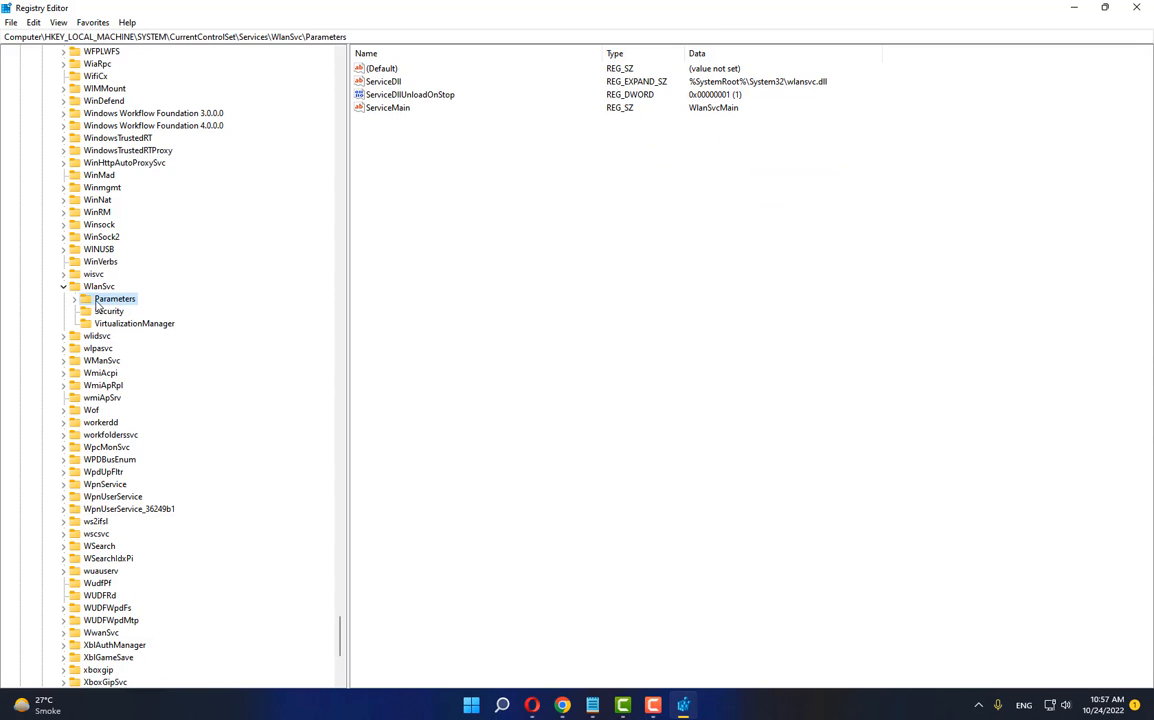
# Delete the HostedNetworkSettings value from the HostedNetworkSettings key under WlanSvc\Parameters and confirm the deletion.
pyautogui.click(73, 300)
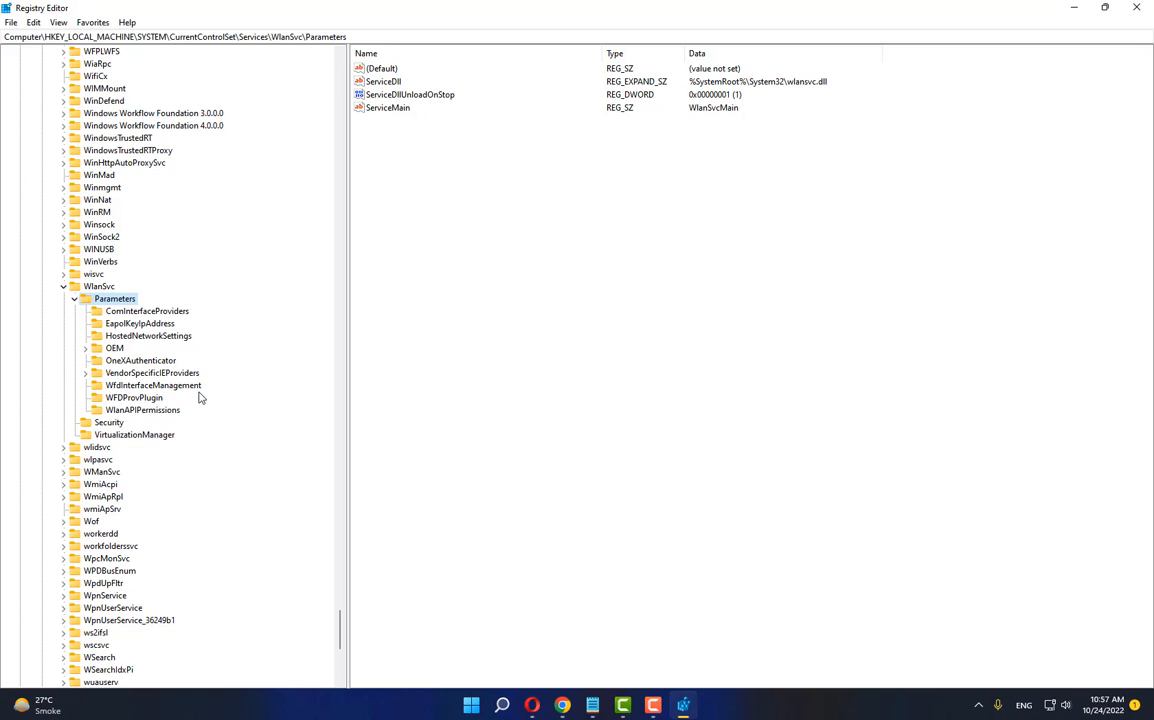
pyautogui.click(139, 337)
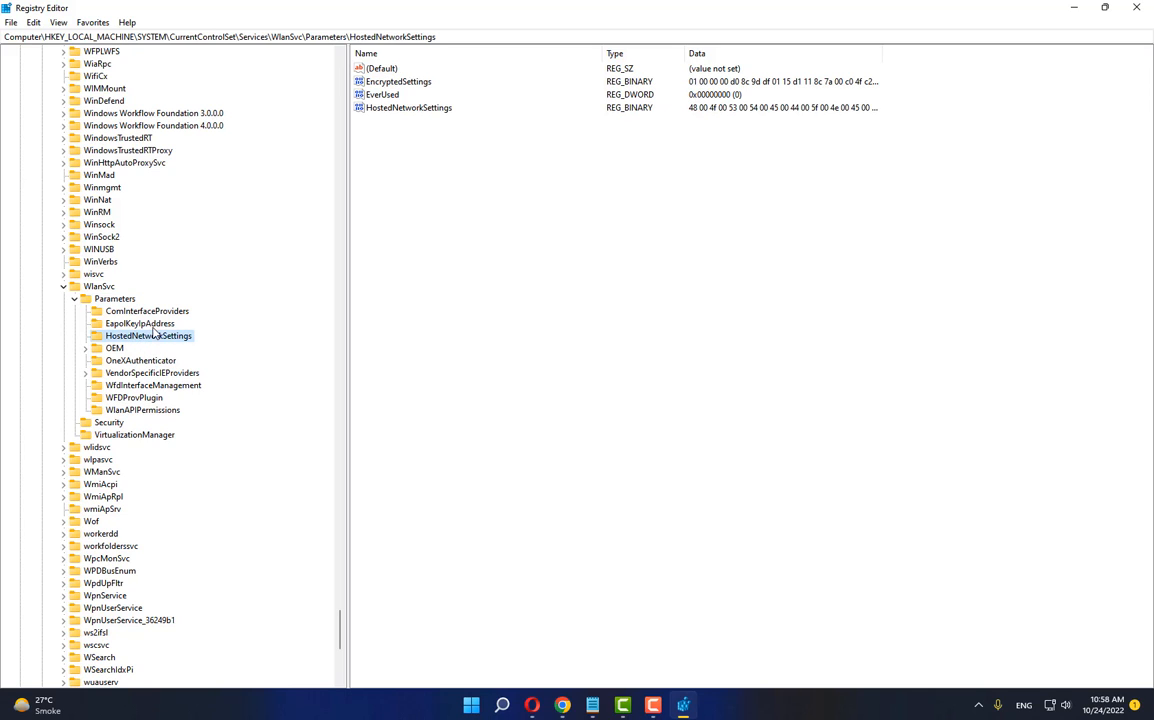
pyautogui.click(394, 109)
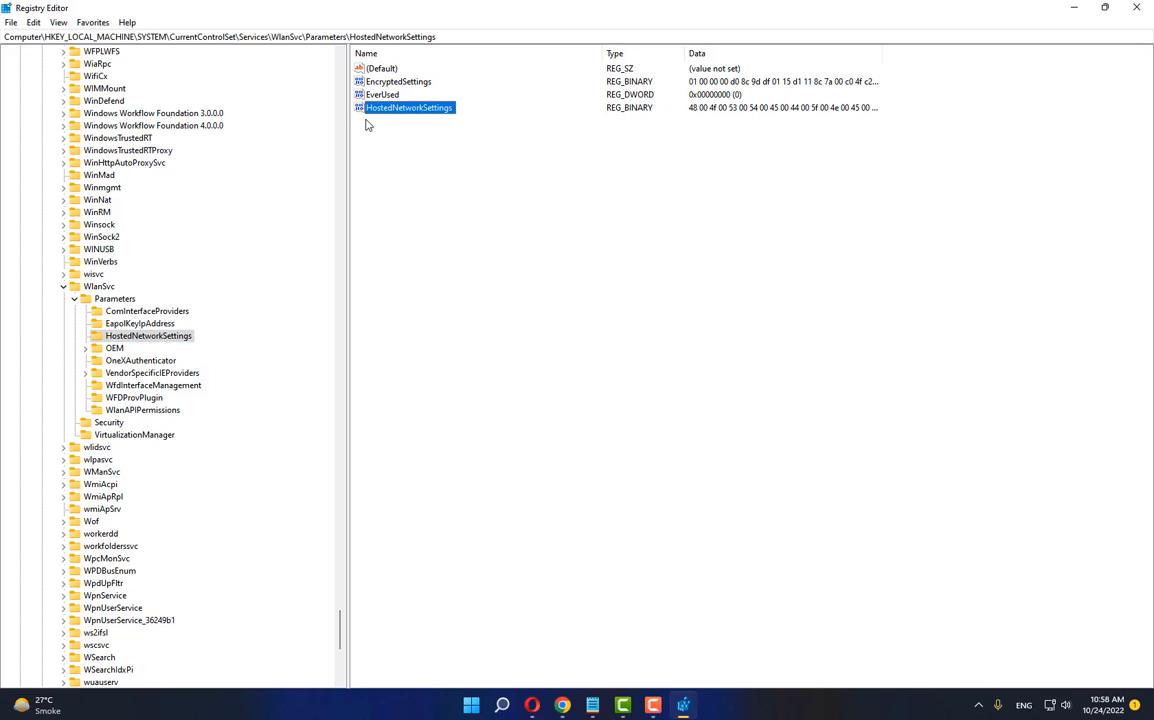
pyautogui.rightClick(420, 111)
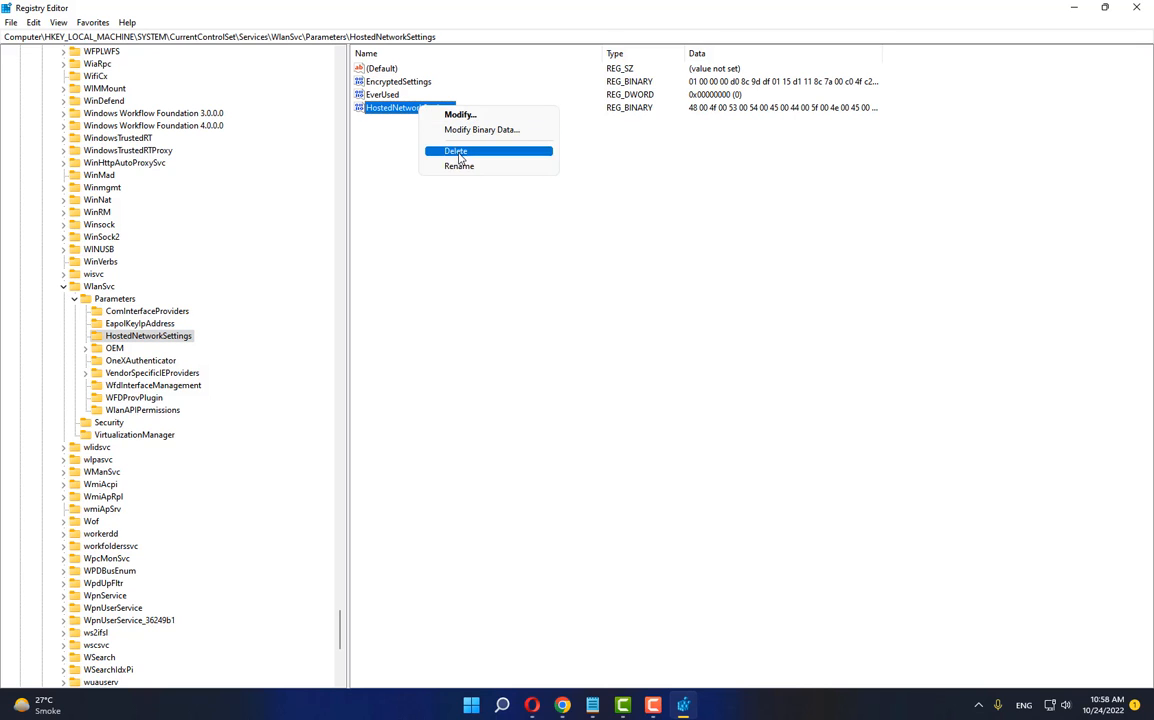
pyautogui.click(440, 148)
pyautogui.click(672, 354)
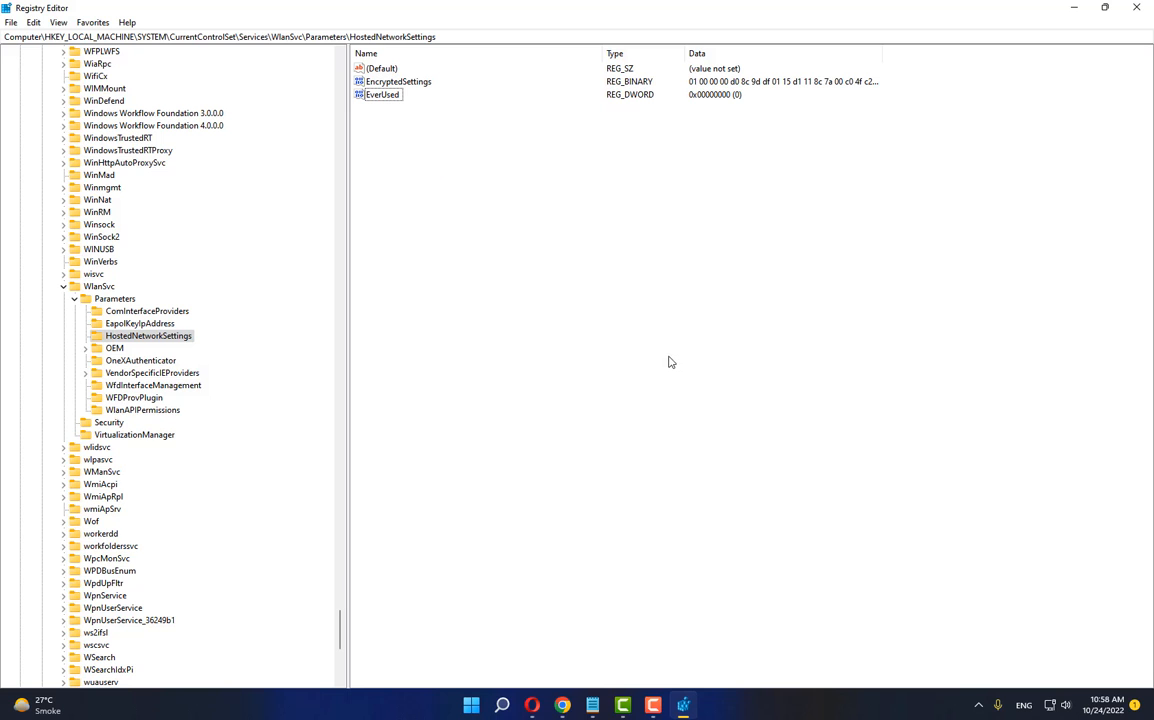
# Collapse the registry tree from WlanSvc back up to HKEY_LOCAL_MACHINE and close Registry Editor.
pyautogui.click(74, 298)
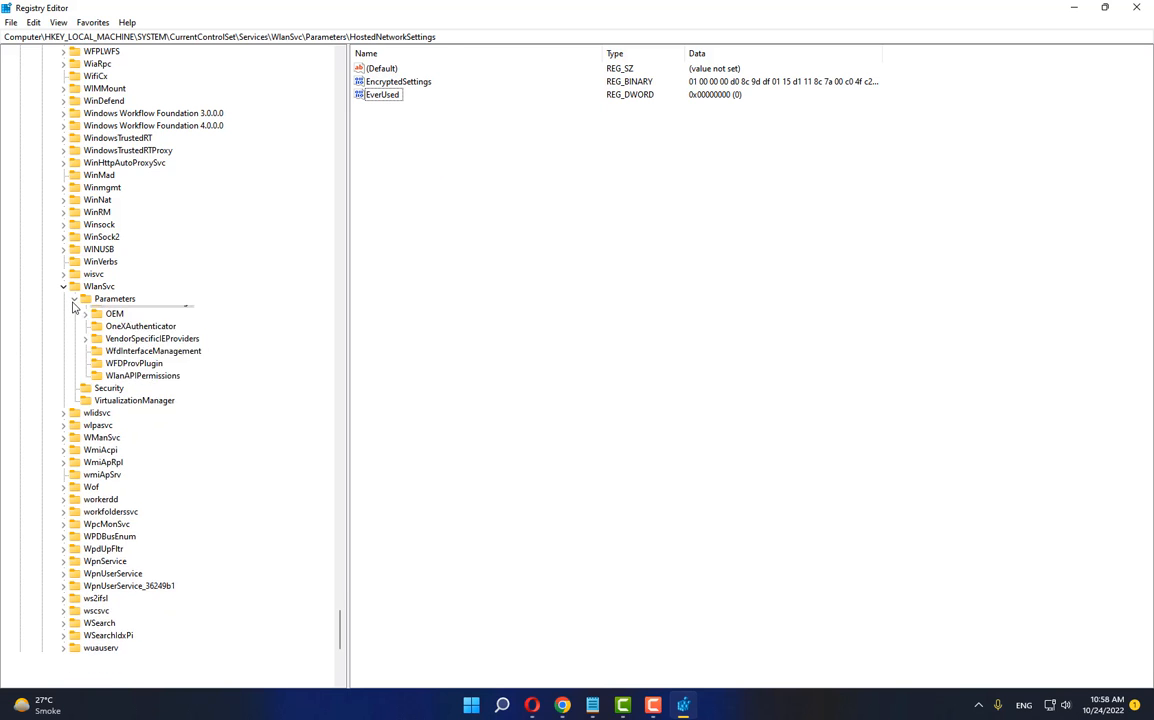
pyautogui.click(63, 287)
pyautogui.scroll(20, 70, 320)
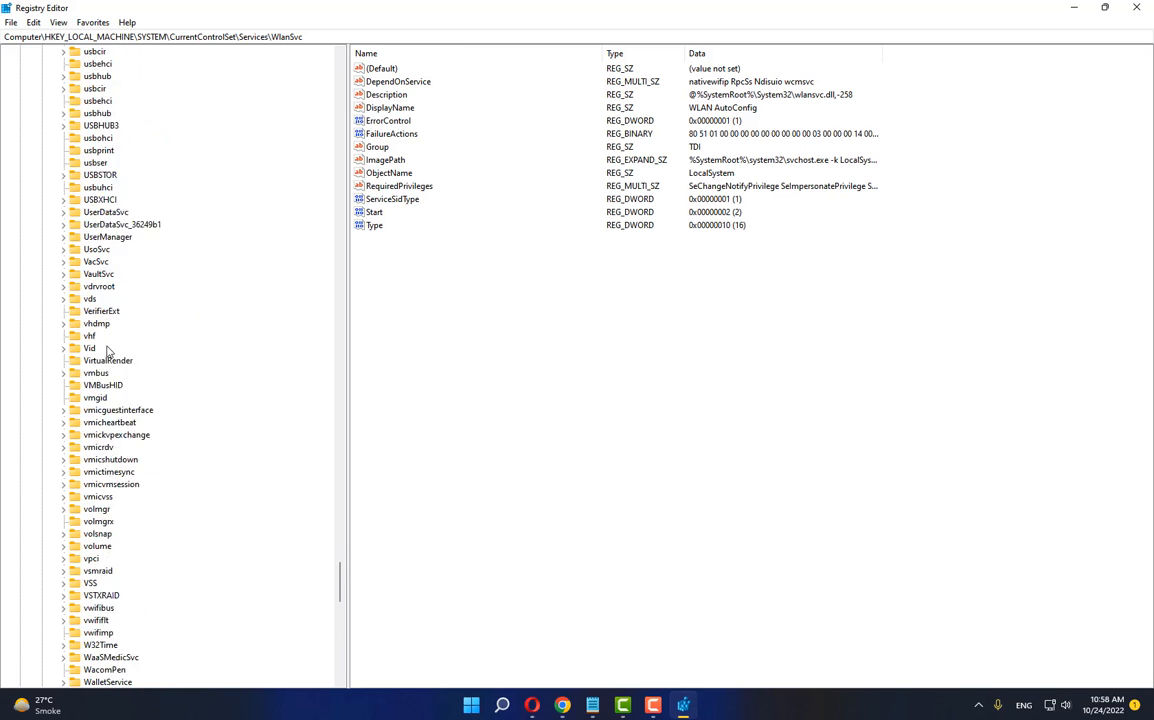
pyautogui.scroll(20, 74, 338)
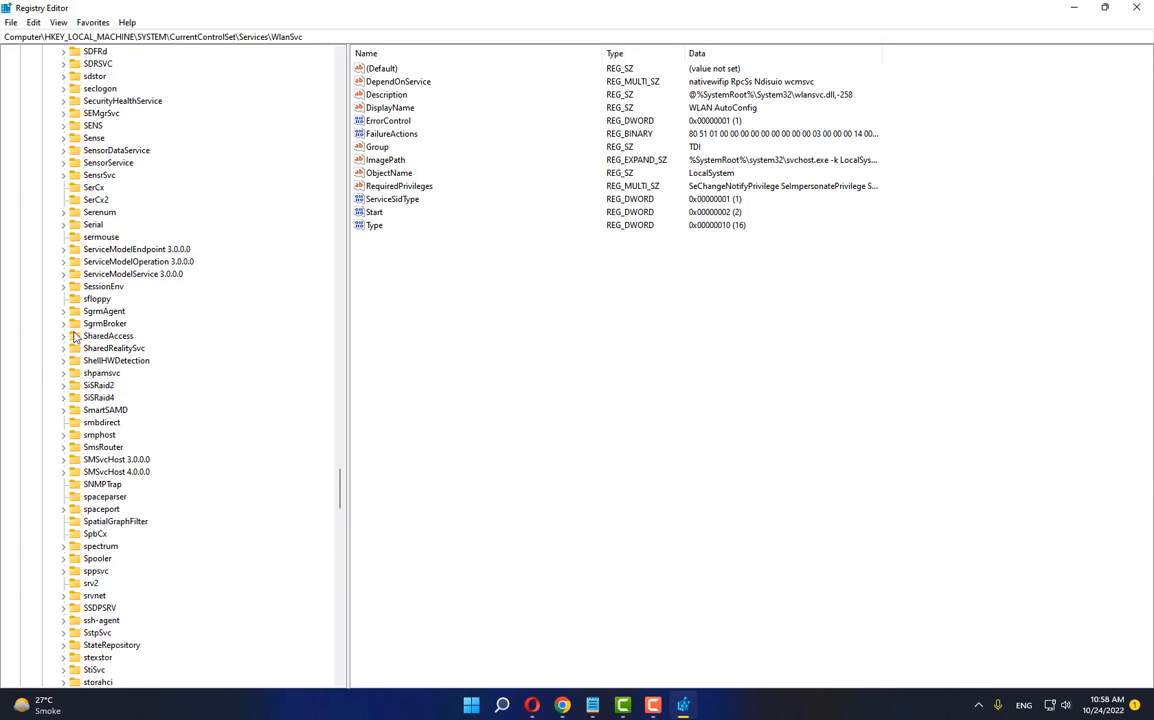
pyautogui.scroll(20, 74, 338)
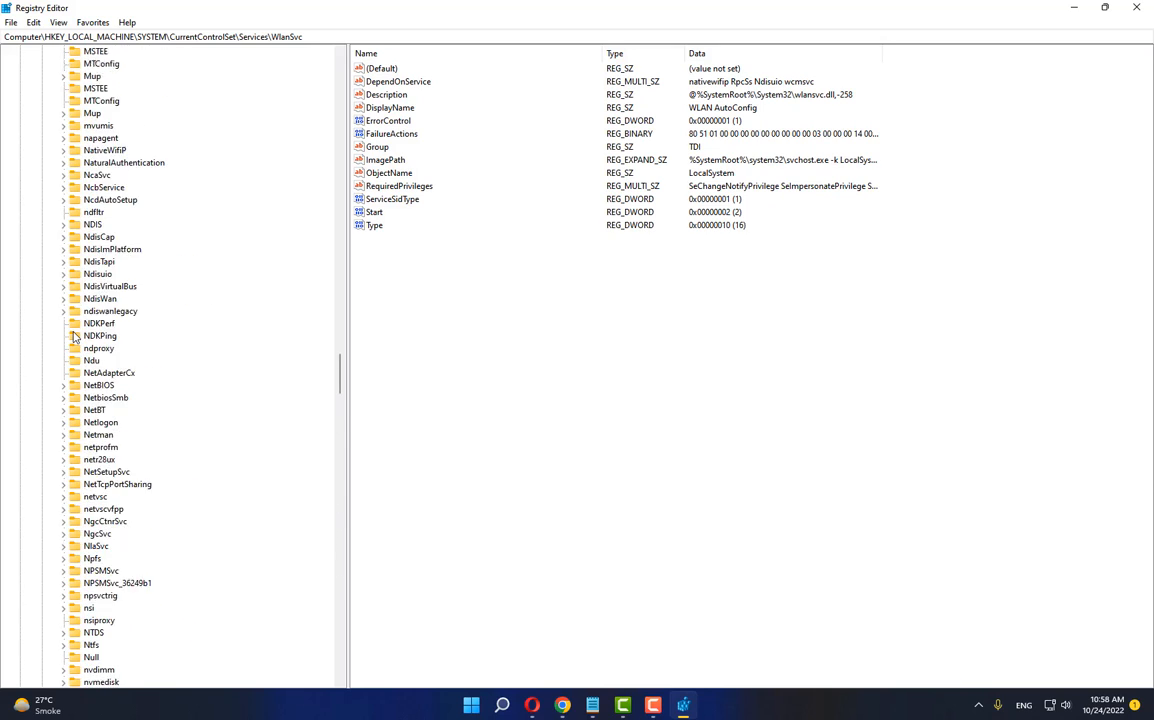
pyautogui.scroll(20, 73, 337)
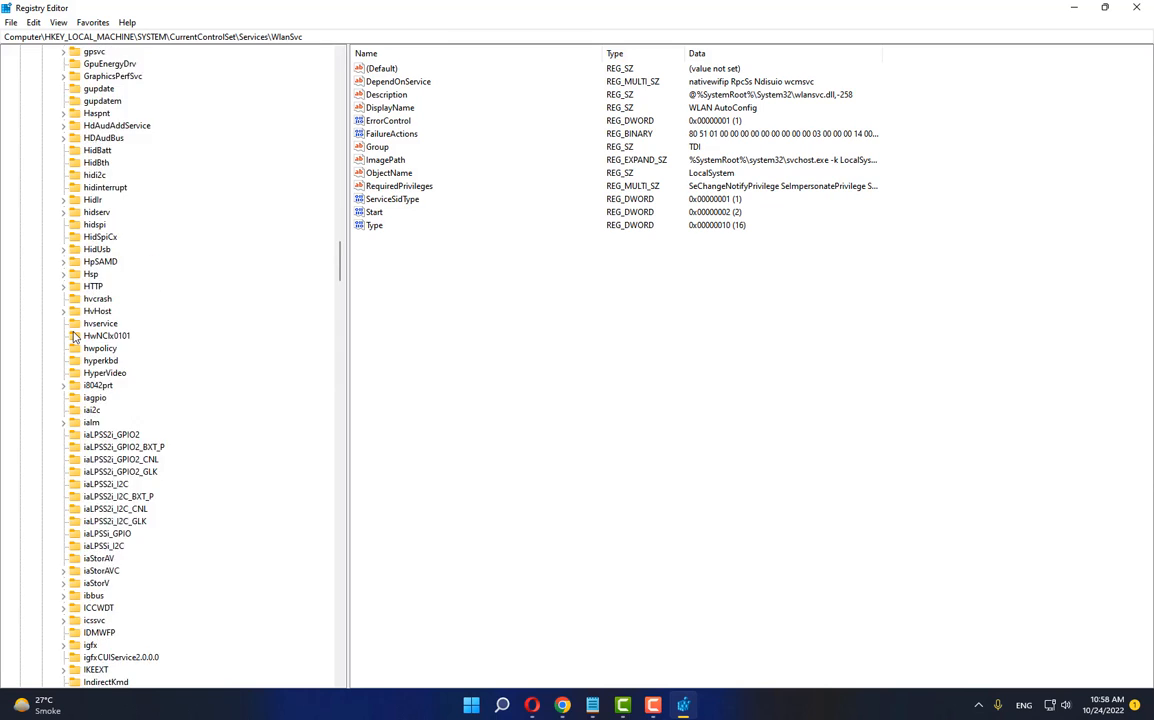
pyautogui.scroll(20, 73, 337)
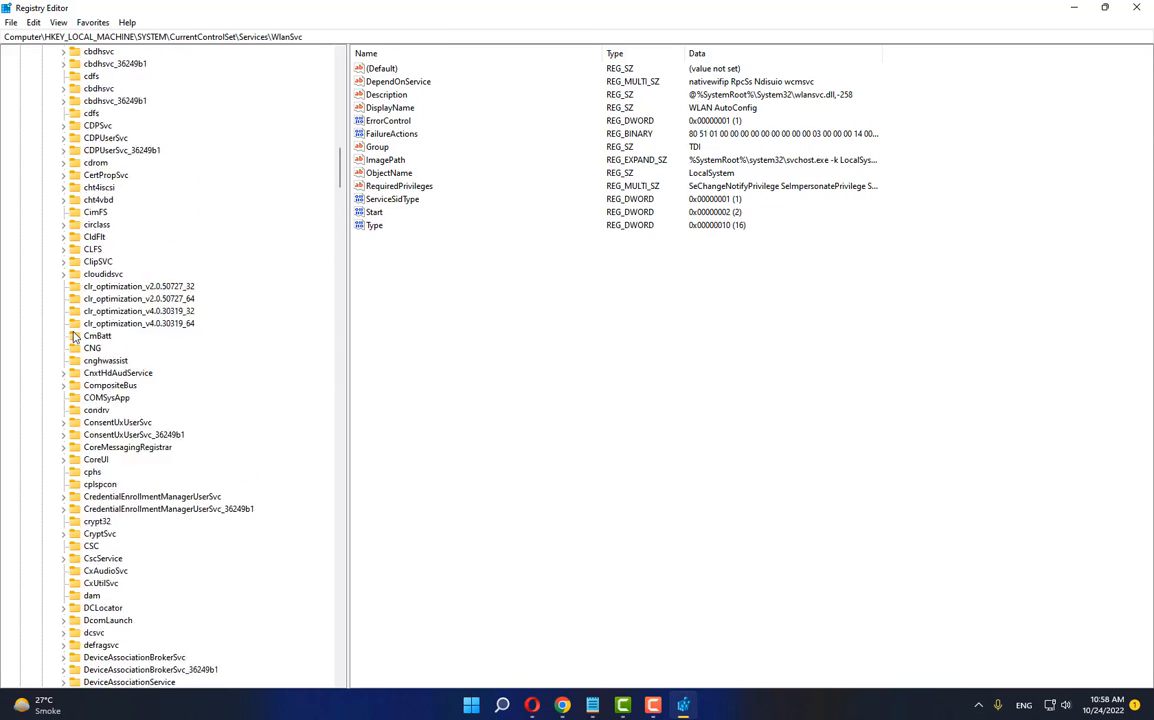
pyautogui.scroll(20, 73, 337)
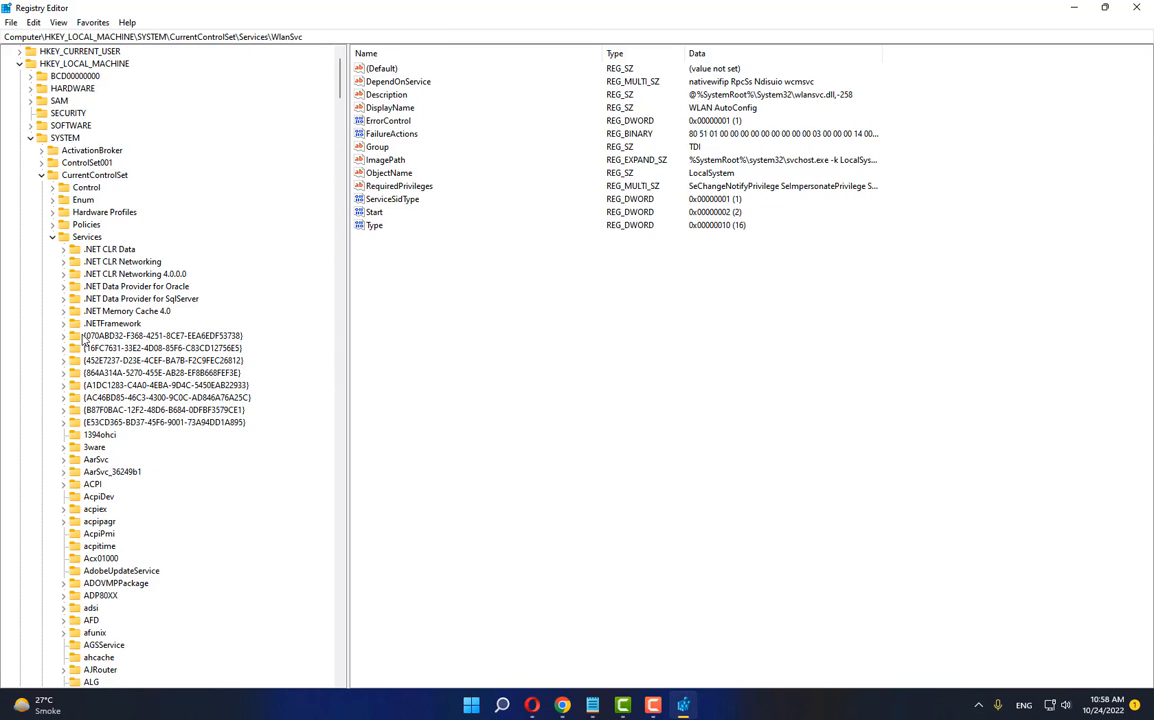
pyautogui.click(52, 237)
pyautogui.click(41, 199)
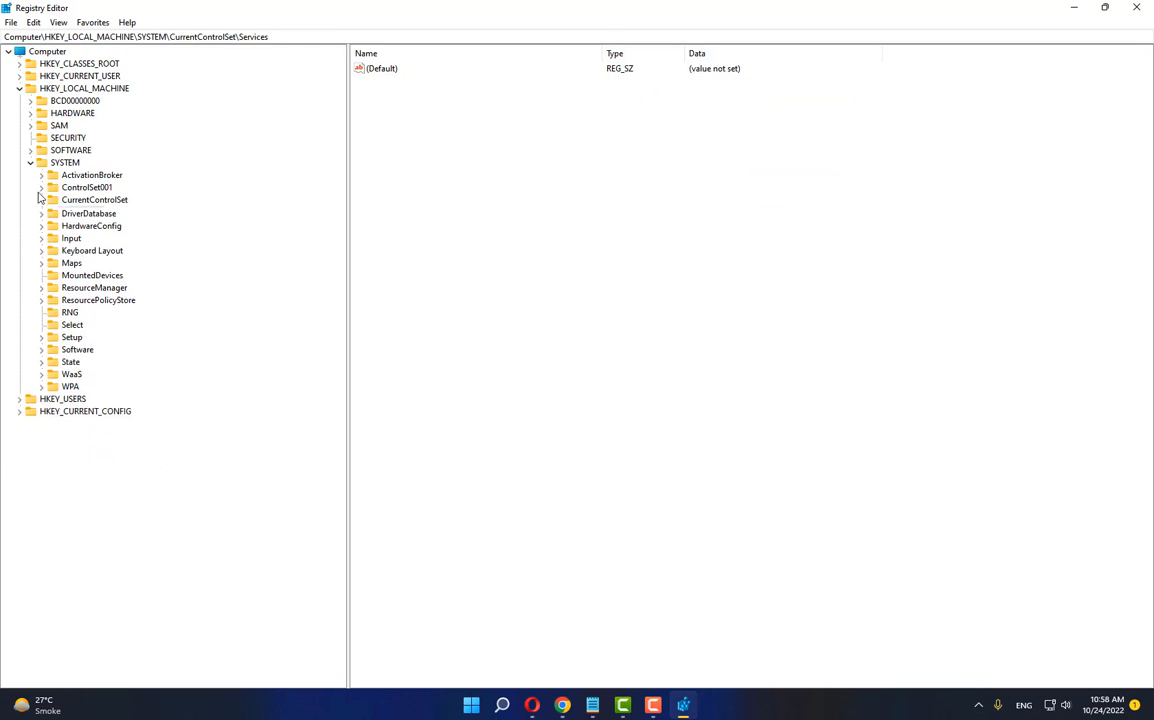
pyautogui.click(30, 163)
pyautogui.click(19, 89)
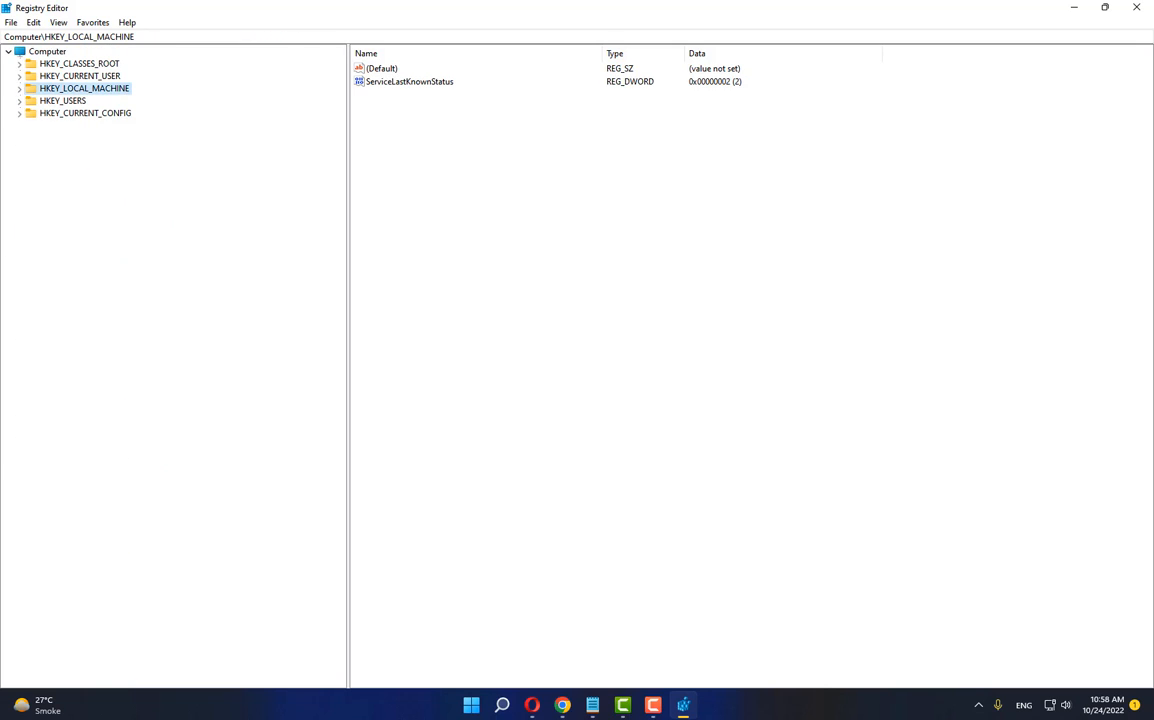
pyautogui.click(1138, 8)
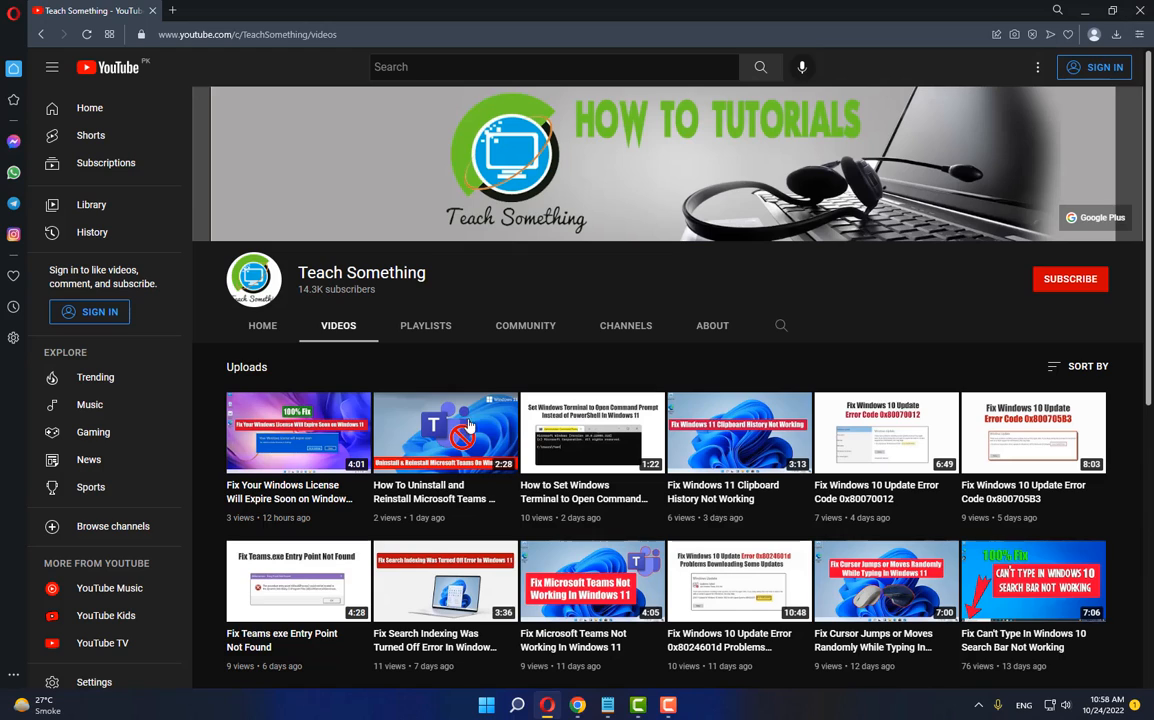
# Display the computer's power options with Restart, then dismiss them without restarting.
pyautogui.click(497, 705)
pyautogui.click(747, 657)
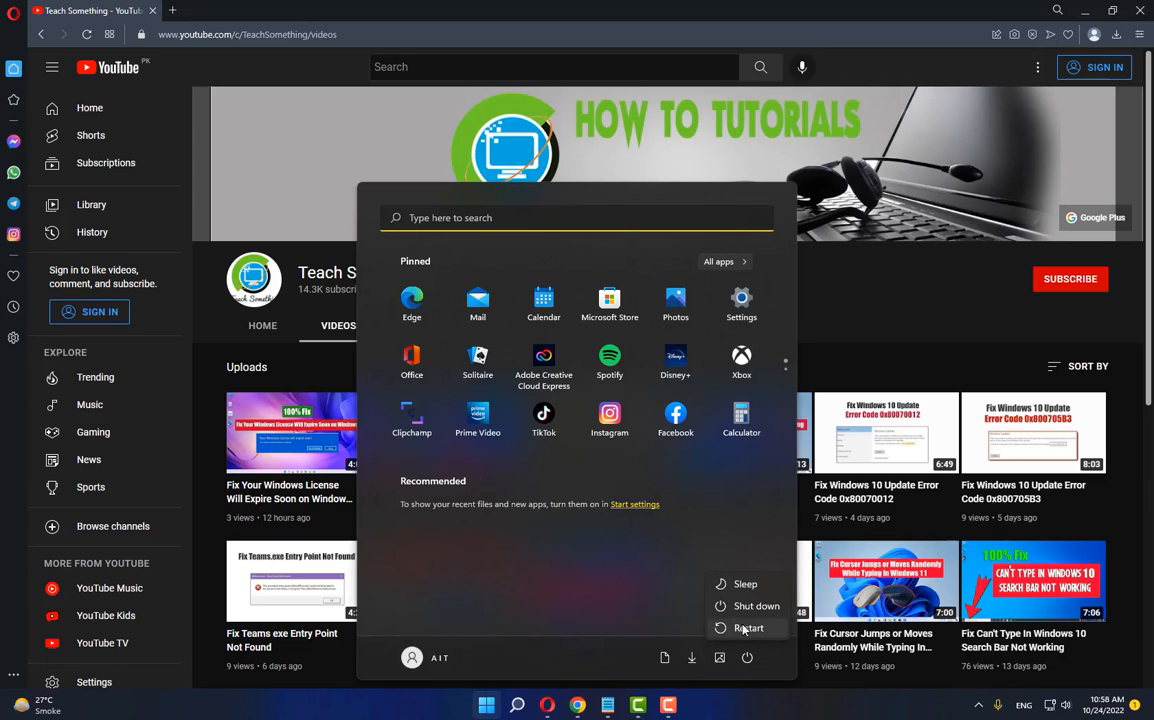
pyautogui.click(783, 267)
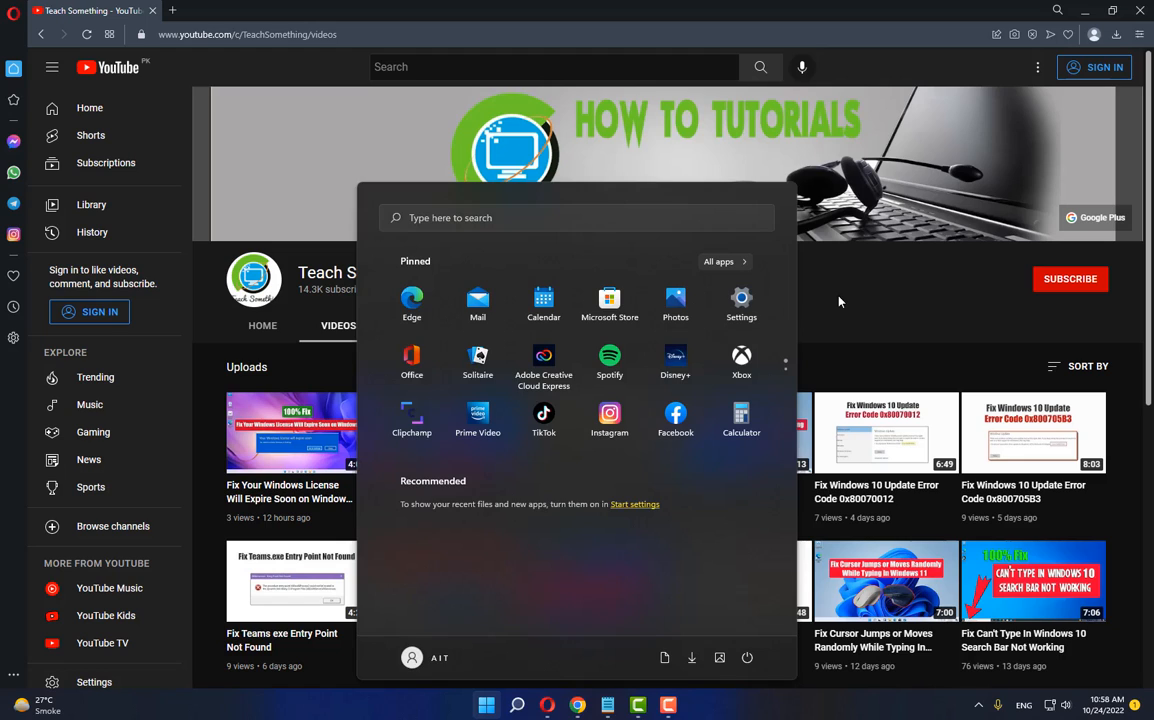
pyautogui.click(803, 288)
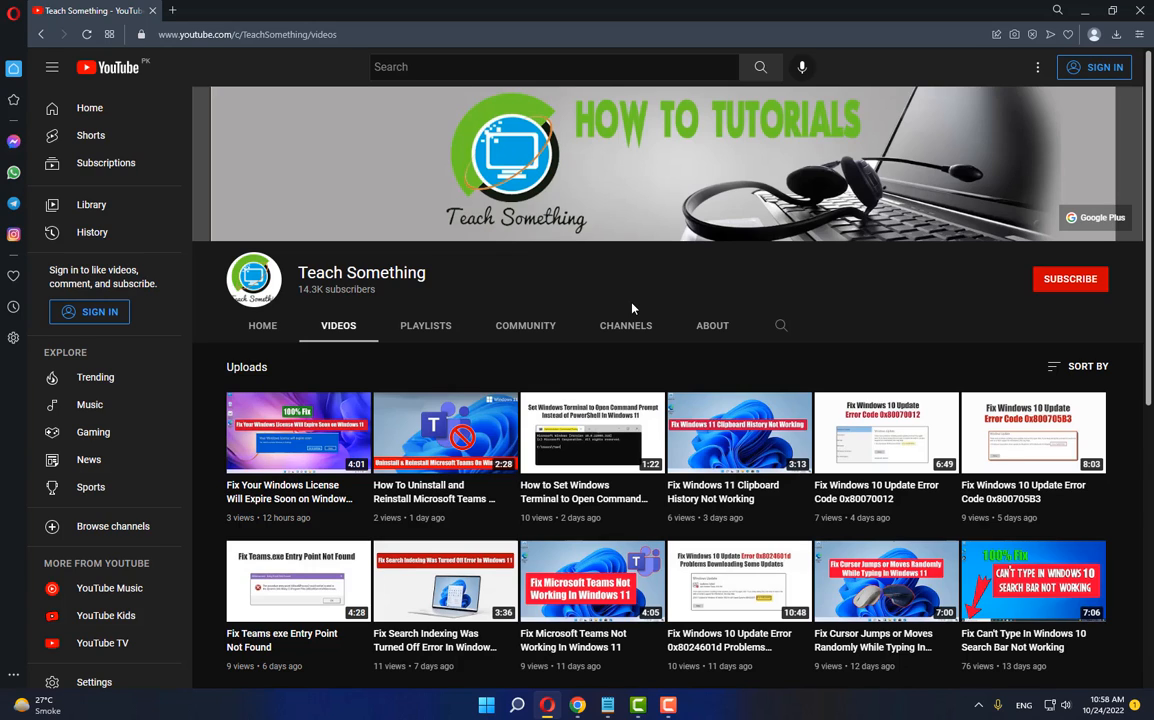
# Find Device Manager through Windows search and open it.
pyautogui.click(517, 705)
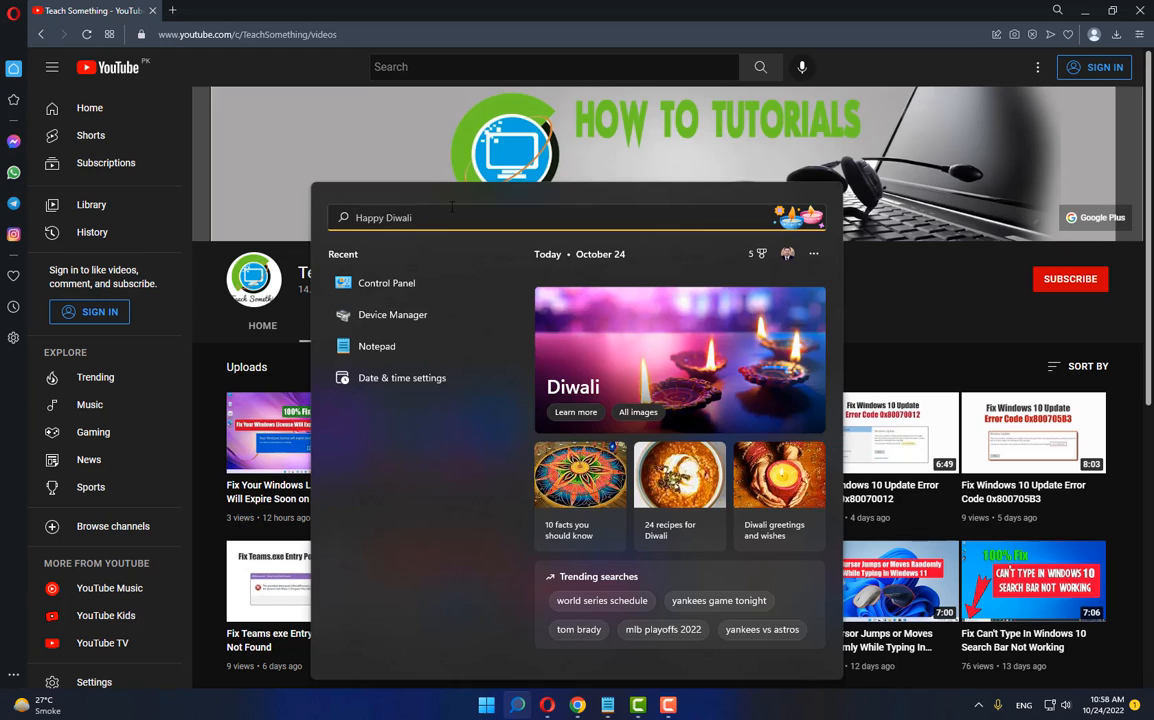
pyautogui.write('device')
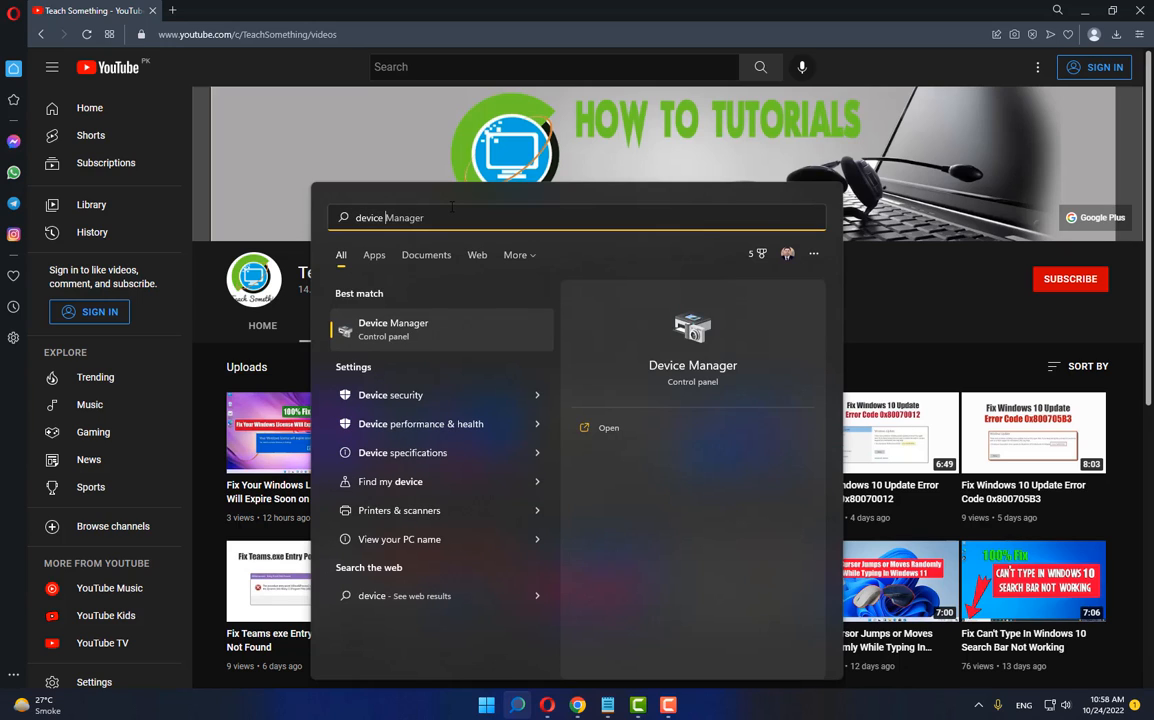
pyautogui.write(' Manager')
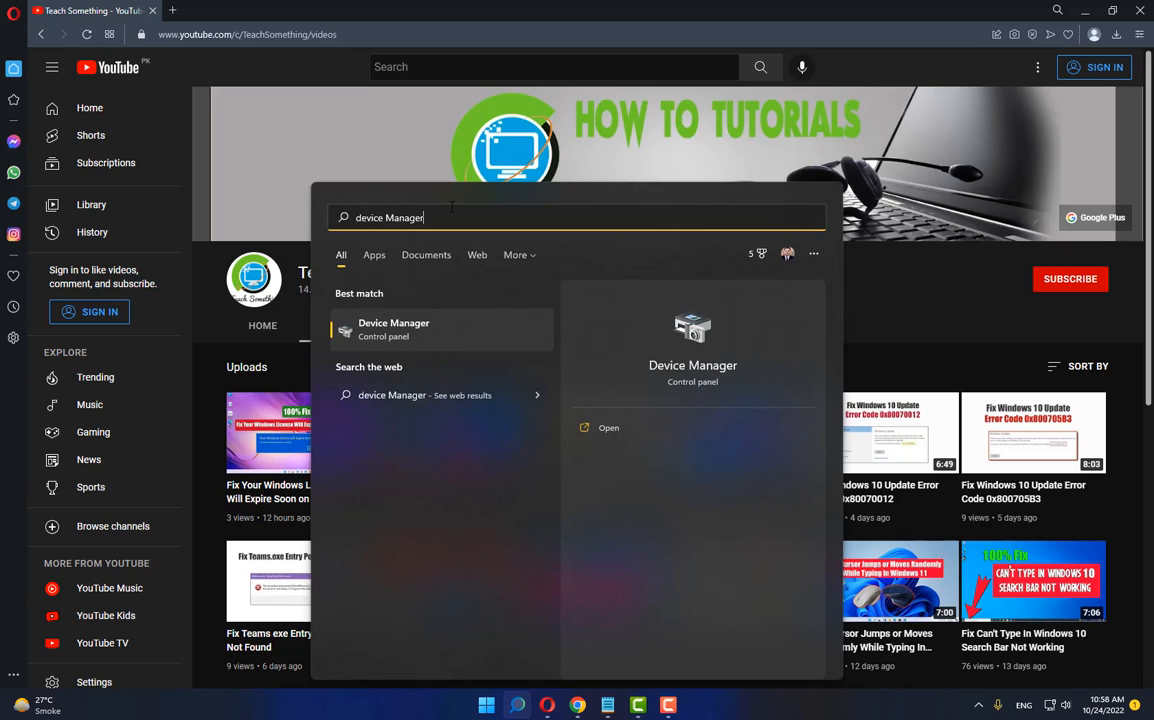
pyautogui.click(460, 327)
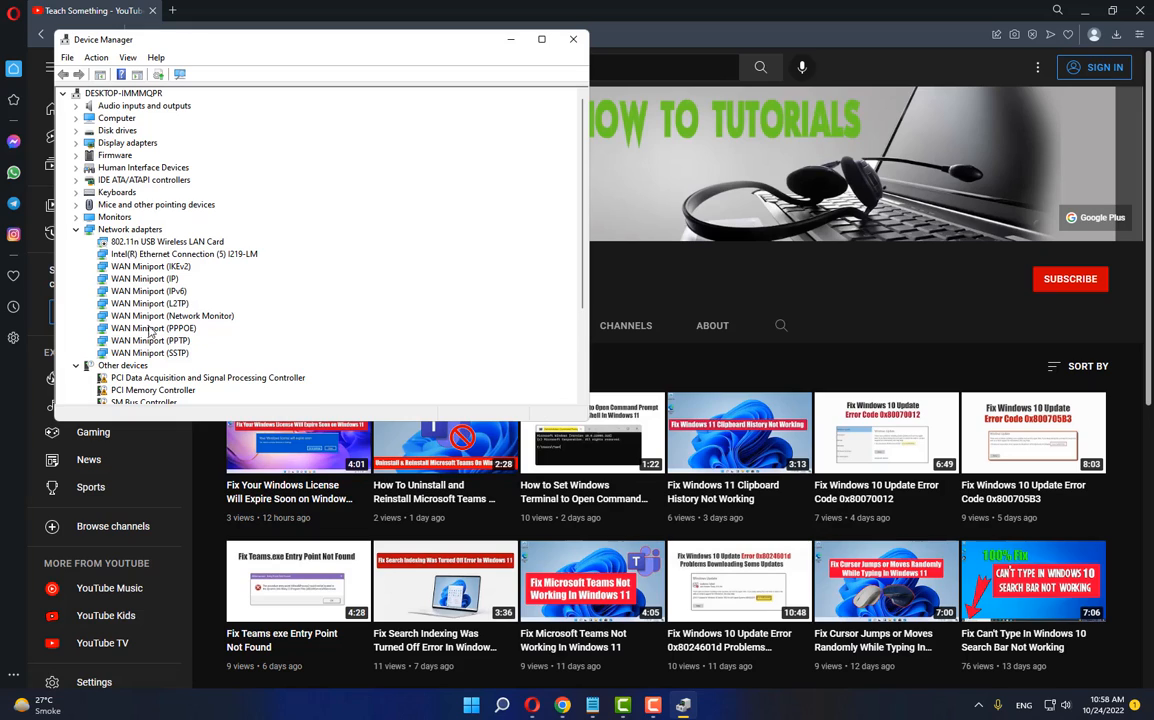
# Update the 802.11n USB Wireless LAN Card with the MediaTek, Inc. driver picked from the drivers available on the computer, then close Device Manager.
pyautogui.click(120, 230)
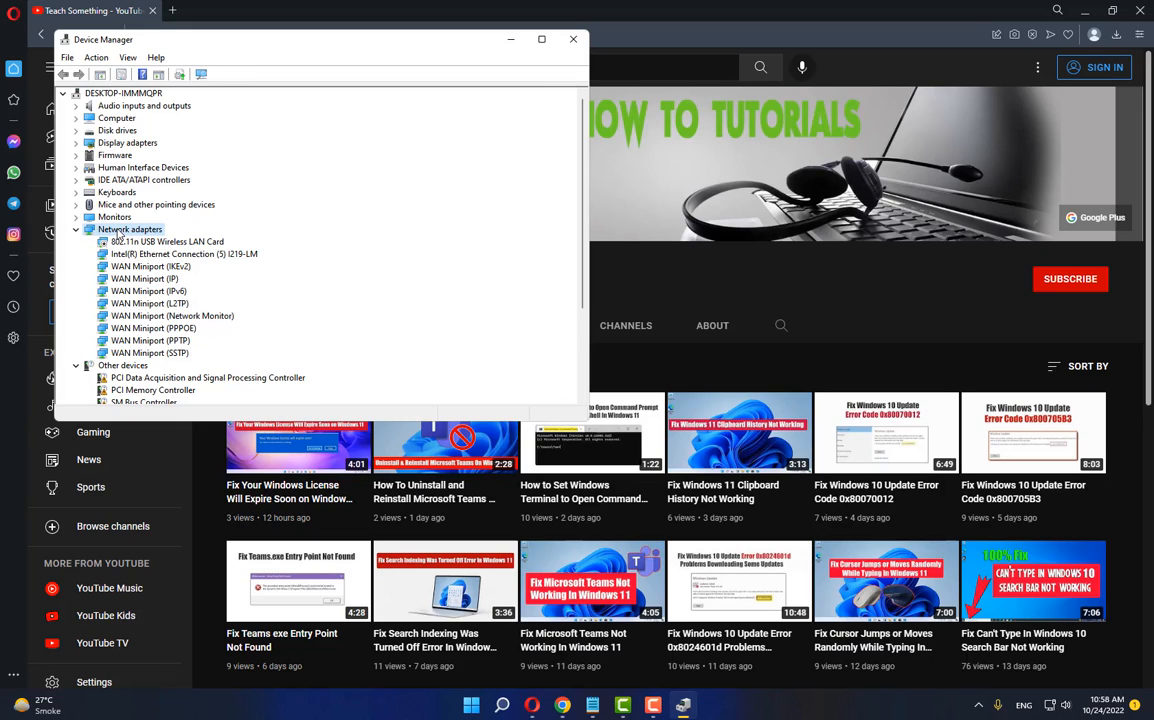
pyautogui.click(165, 242)
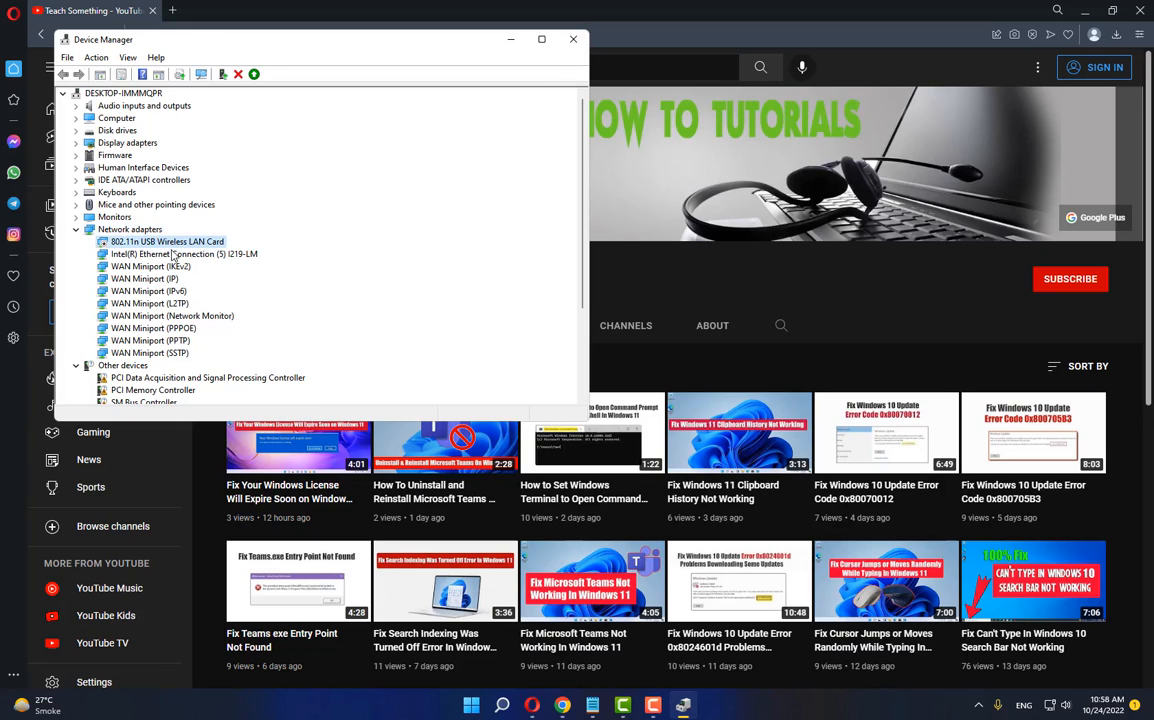
pyautogui.rightClick(178, 243)
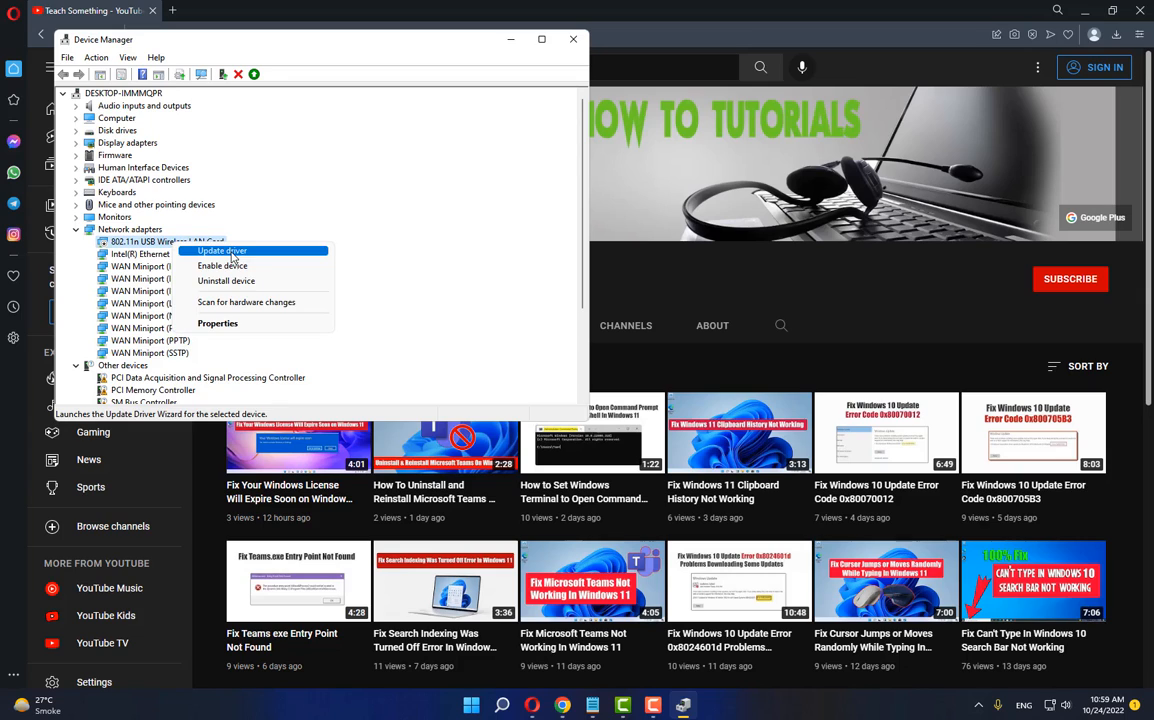
pyautogui.click(232, 258)
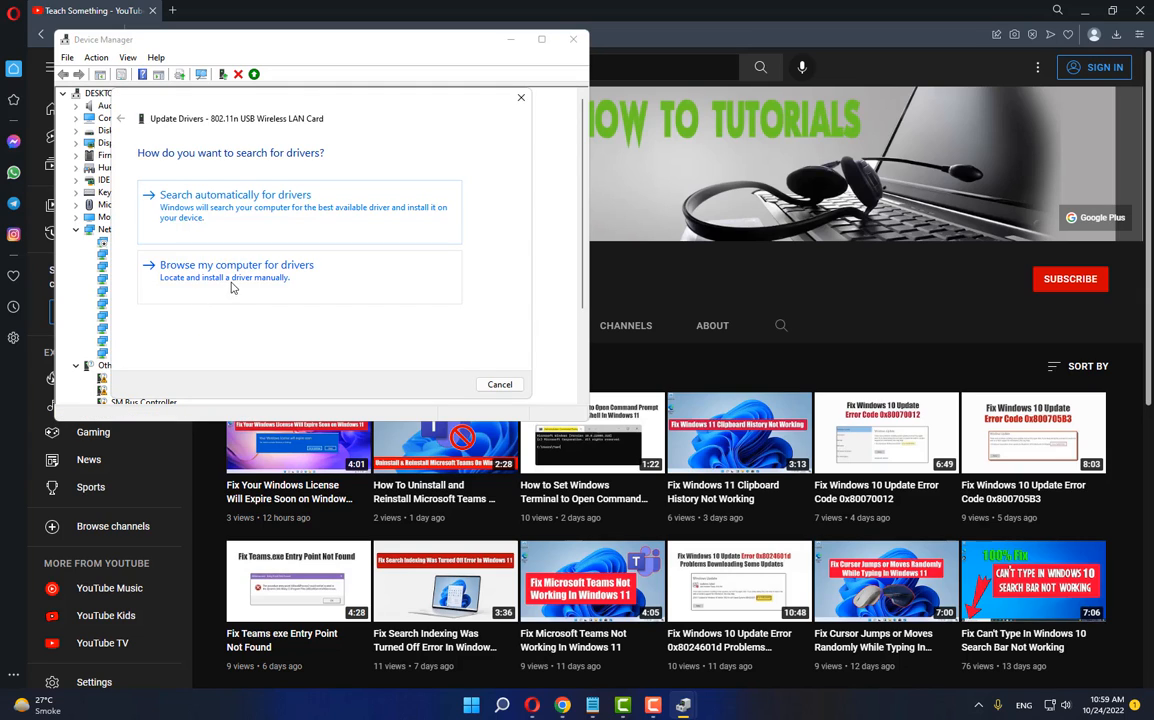
pyautogui.click(235, 280)
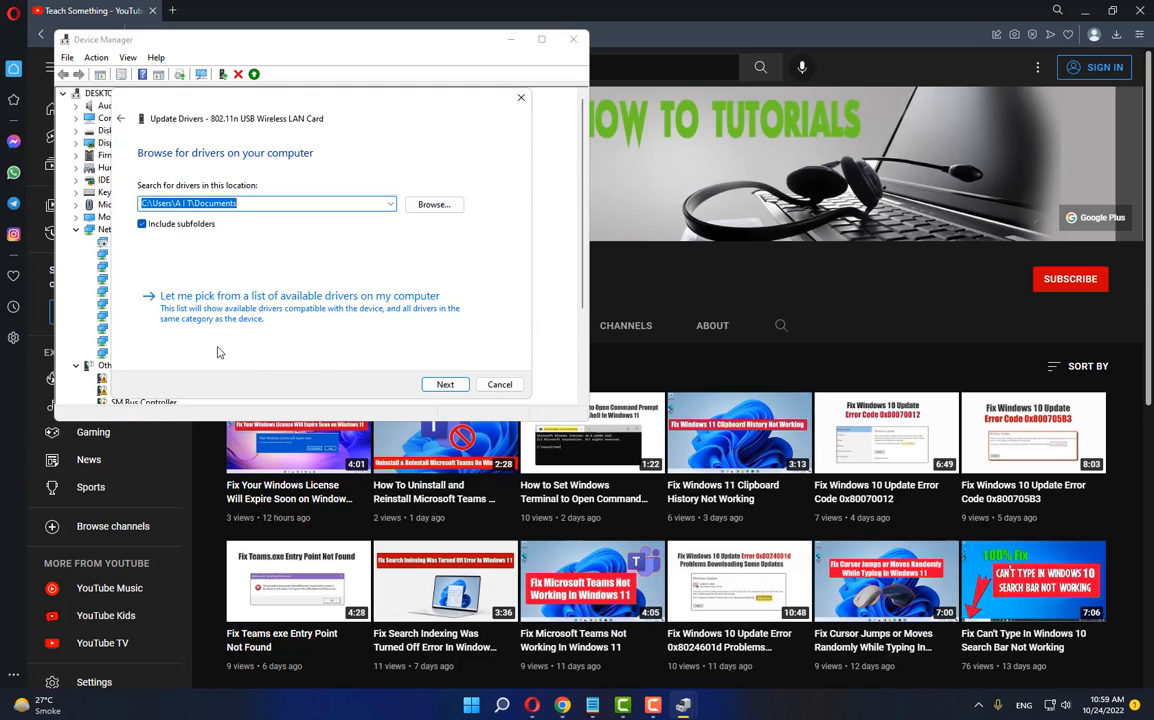
pyautogui.click(349, 306)
pyautogui.click(271, 268)
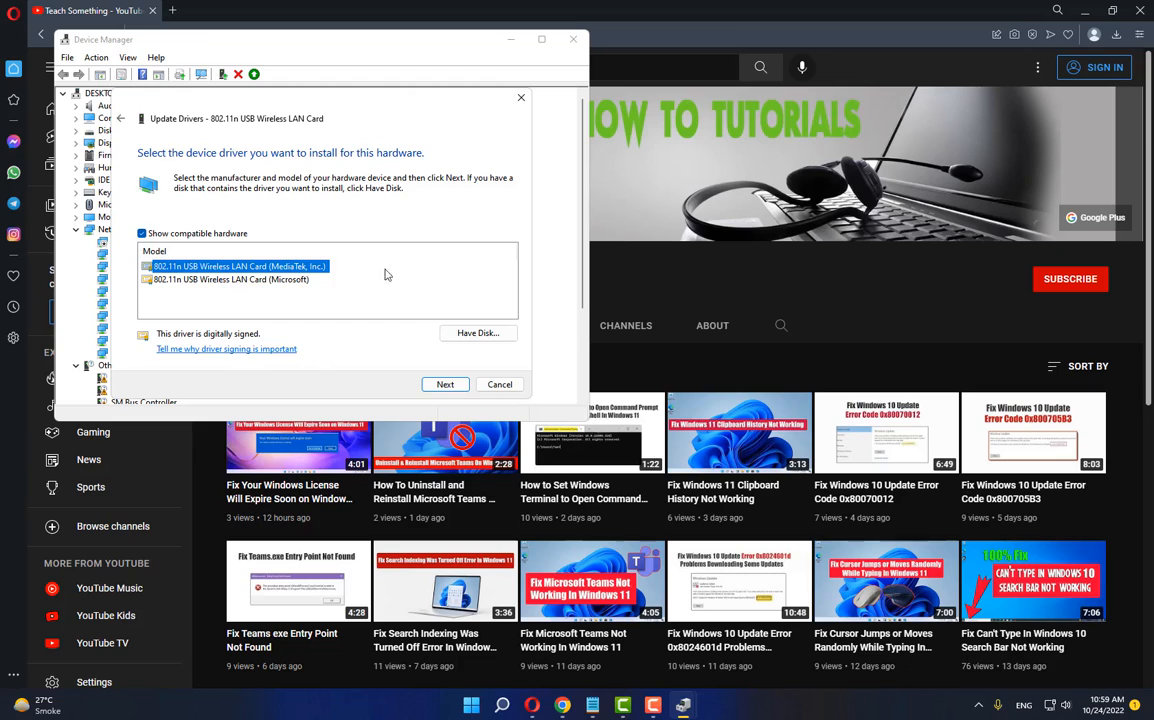
pyautogui.click(442, 385)
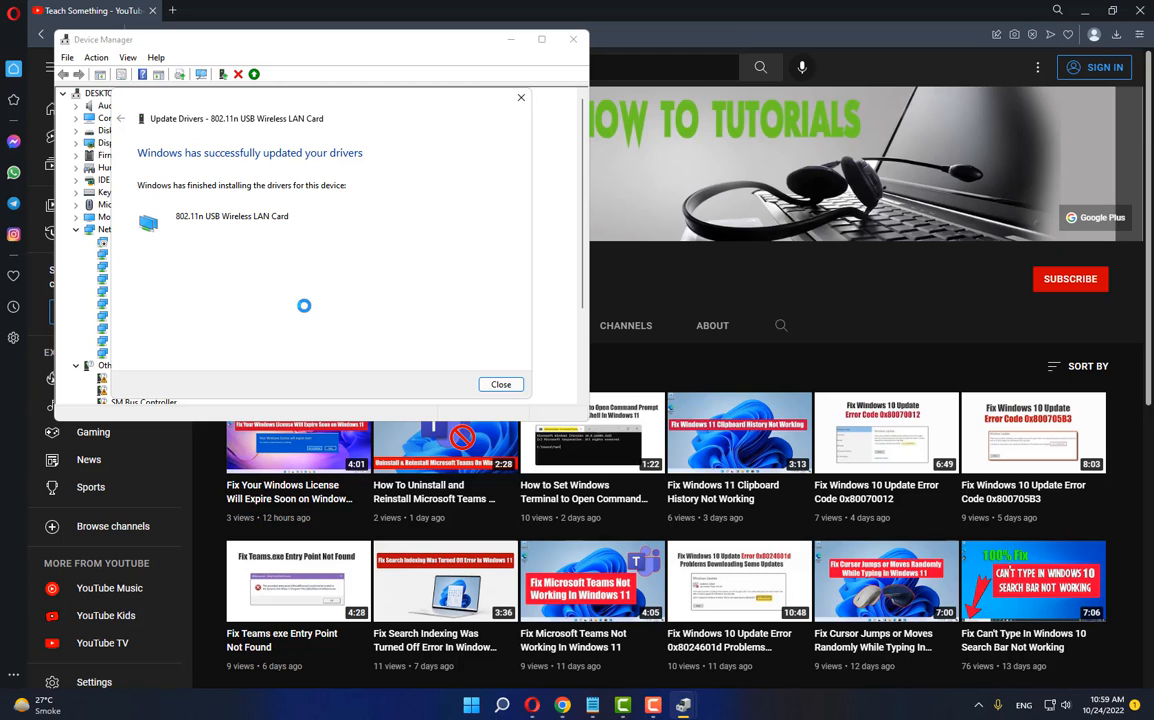
pyautogui.click(500, 384)
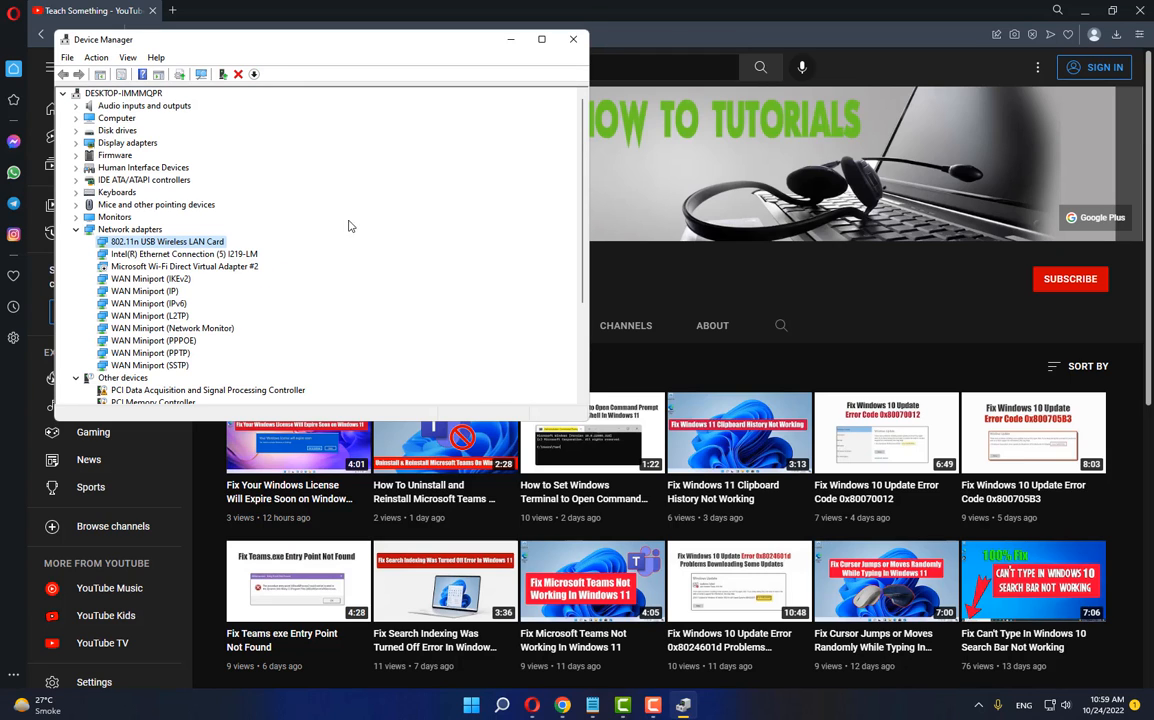
pyautogui.click(573, 39)
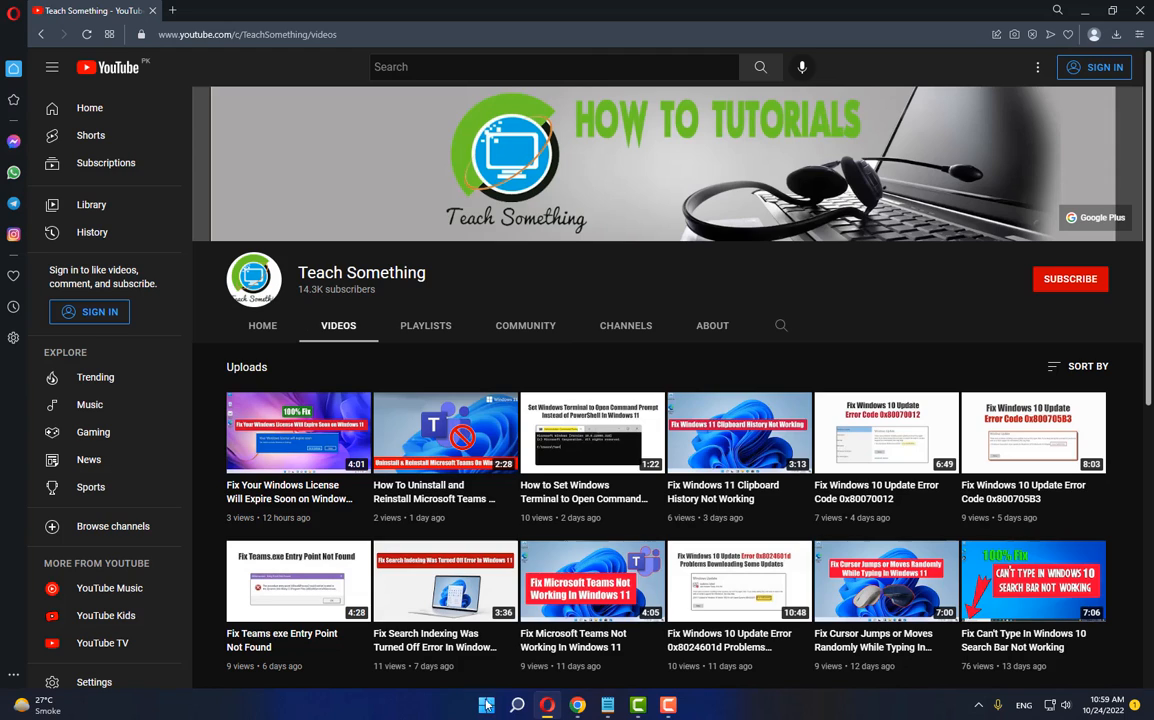
# Reopen Device Manager by searching Windows for "Device Manager".
pyautogui.click(516, 705)
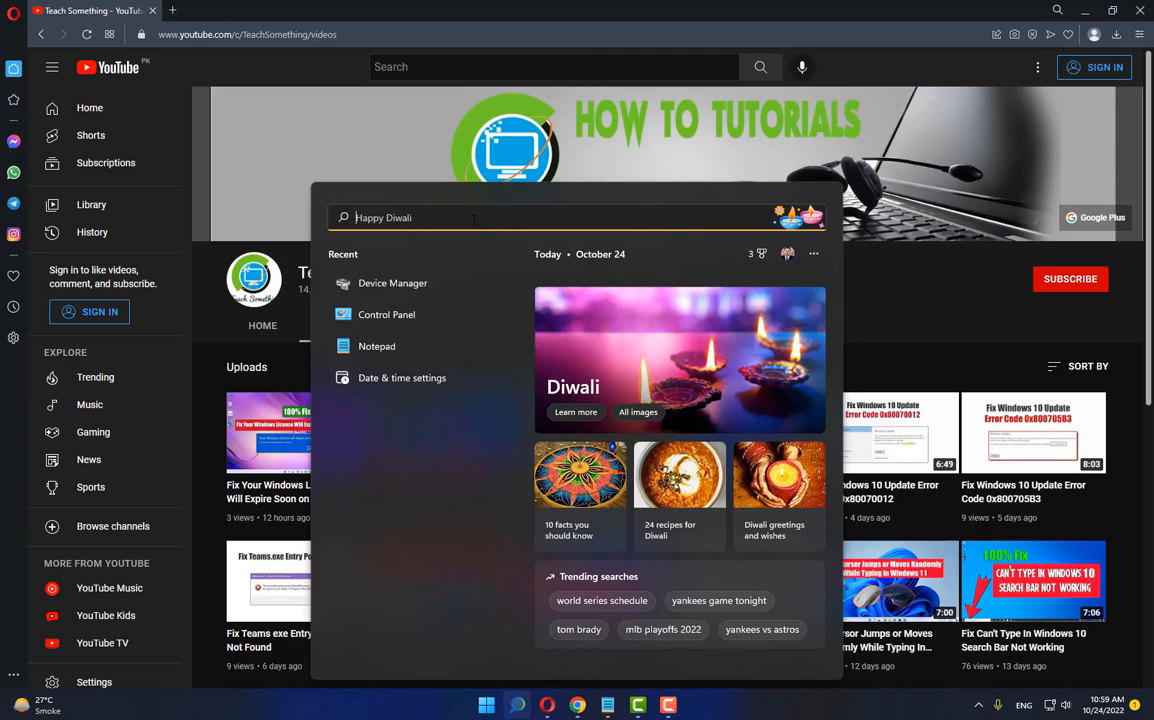
pyautogui.write('Device Manager')
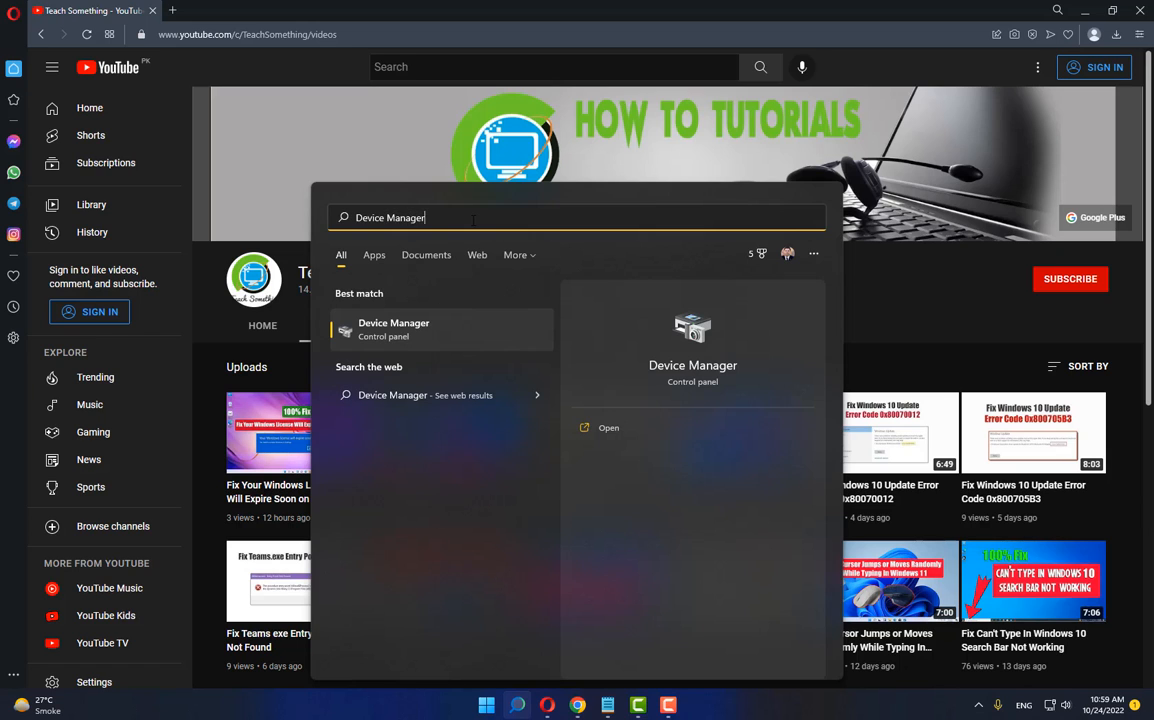
pyautogui.click(436, 330)
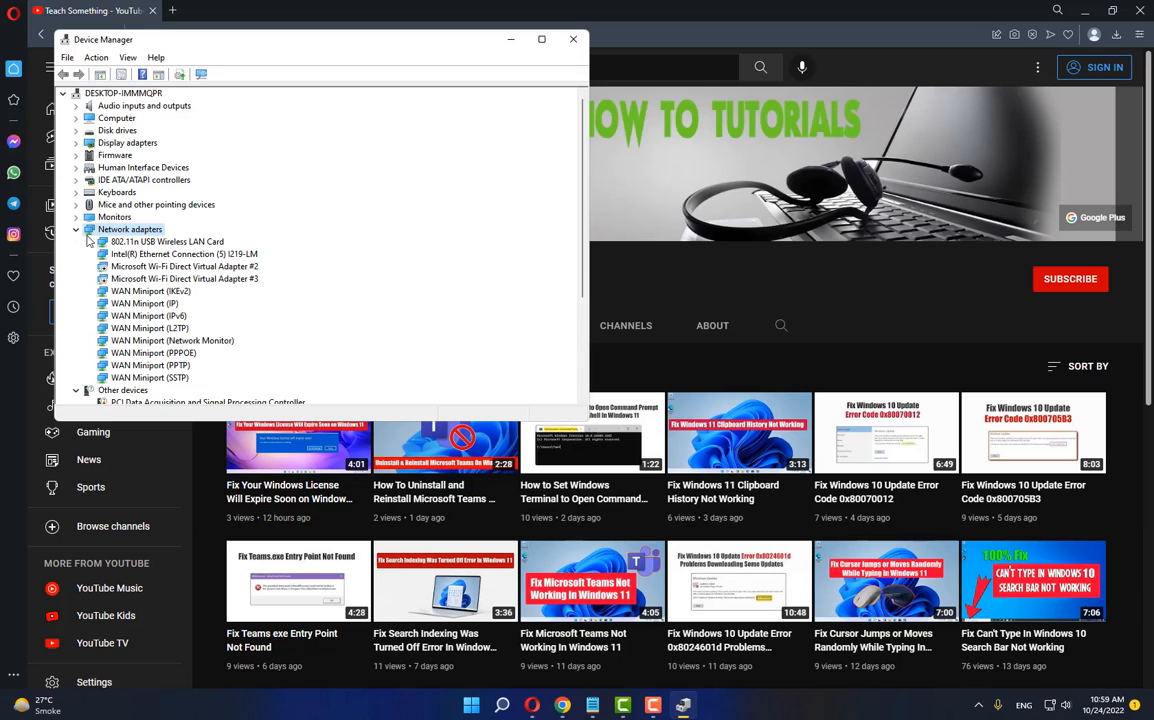
# View the uninstall option for the 802.11n USB Wireless LAN Card without applying it, then collapse Network adapters and close Device Manager.
pyautogui.doubleClick(134, 230)
pyautogui.doubleClick(145, 230)
pyautogui.click(152, 242)
pyautogui.rightClick(189, 246)
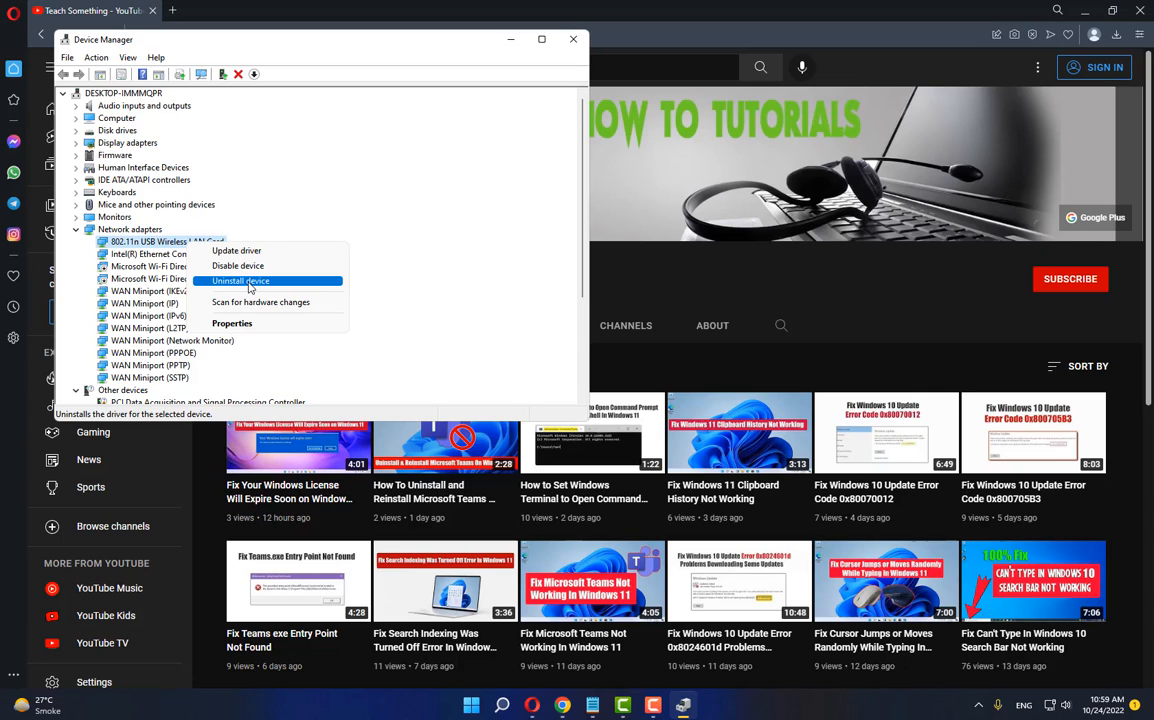
pyautogui.click(265, 169)
pyautogui.click(76, 230)
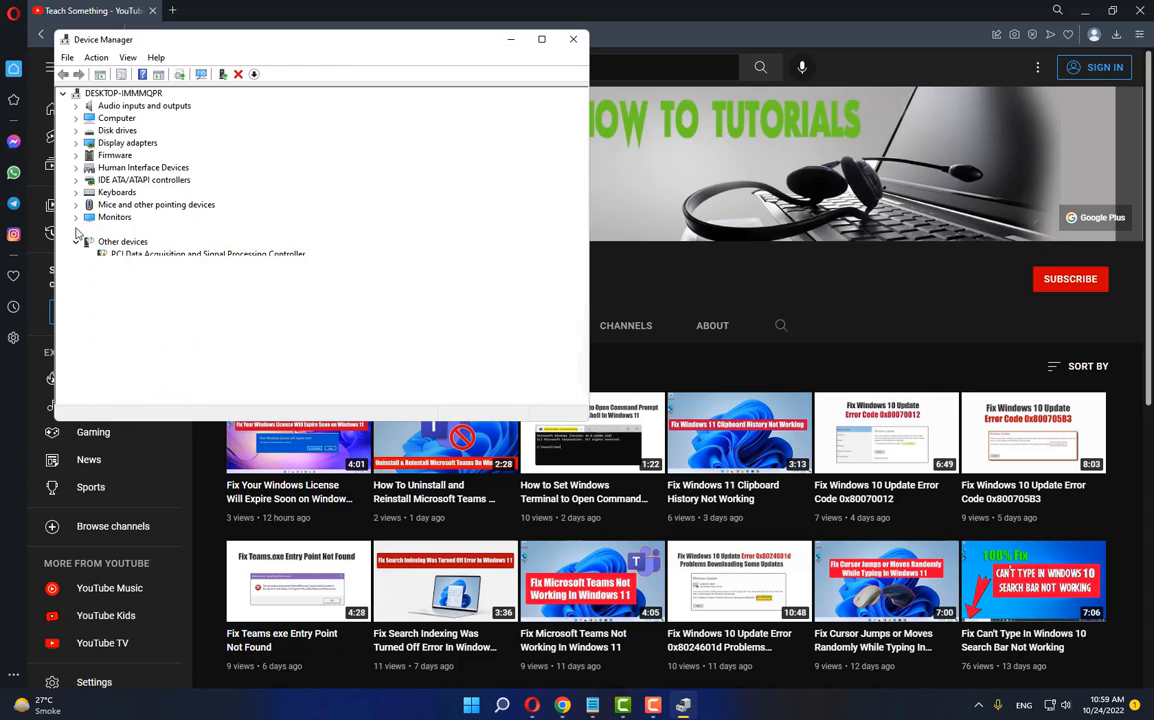
pyautogui.click(573, 41)
# Bring up the Restart choice in the computer's power options and close it without restarting.
pyautogui.click(496, 710)
pyautogui.click(747, 657)
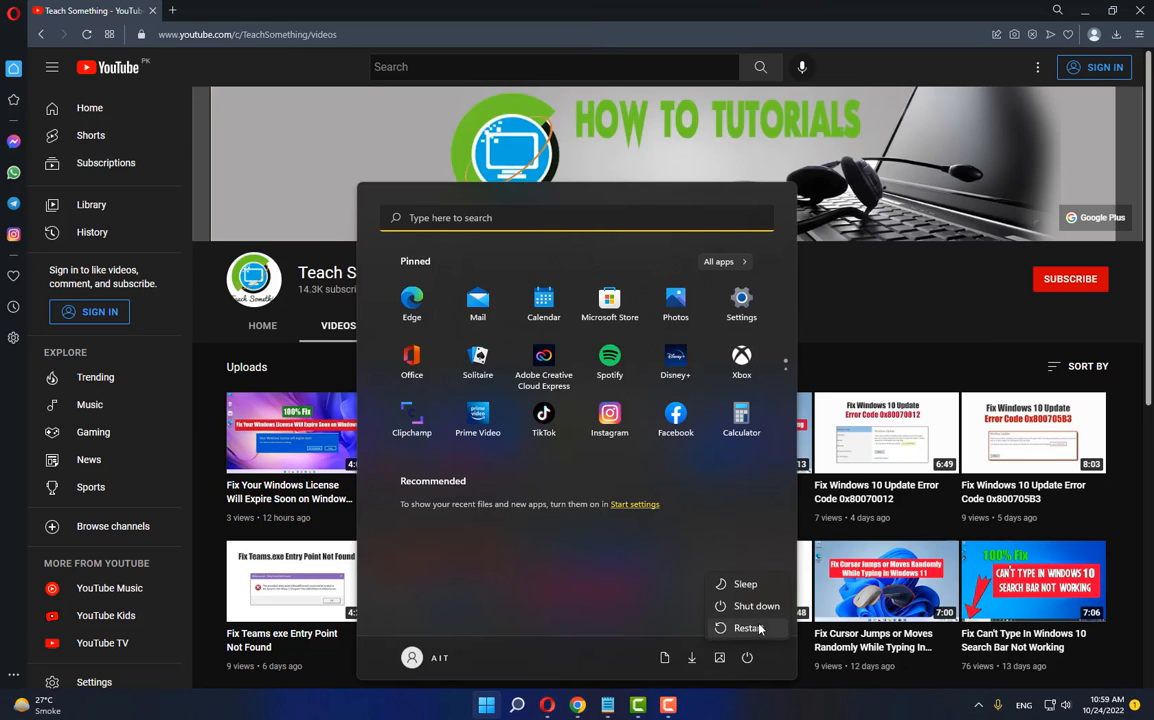
pyautogui.click(805, 285)
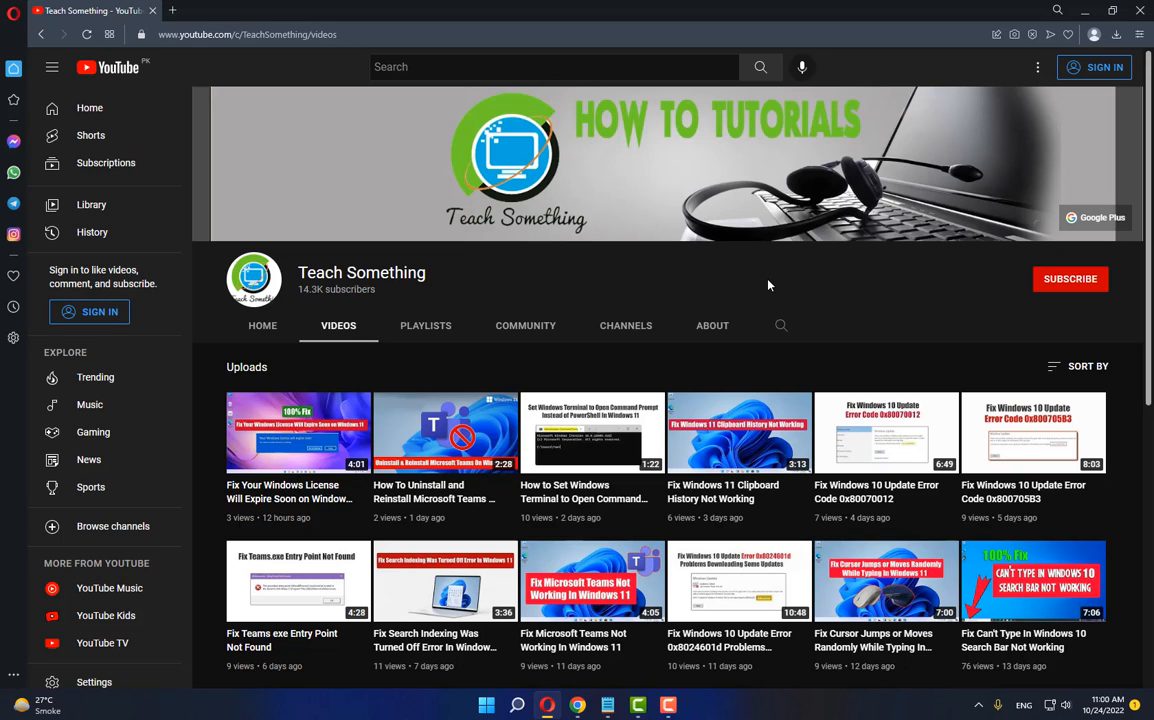
# Try to subscribe to the Teach Something channel on YouTube.
pyautogui.click(1070, 279)
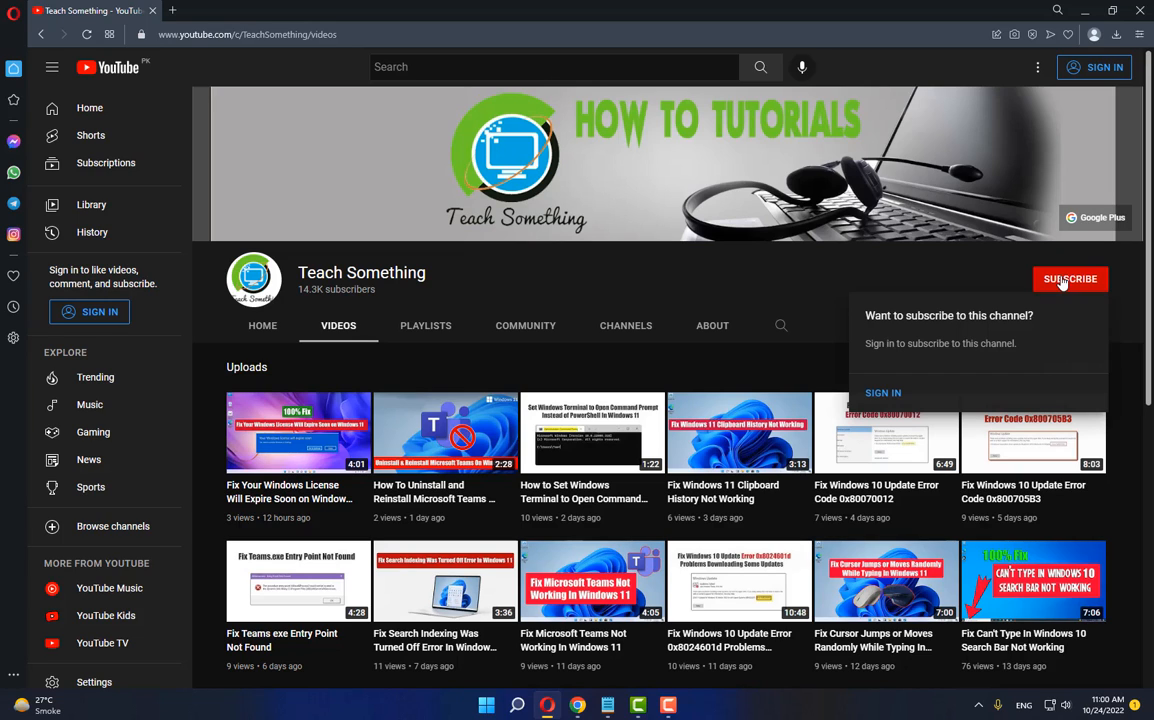